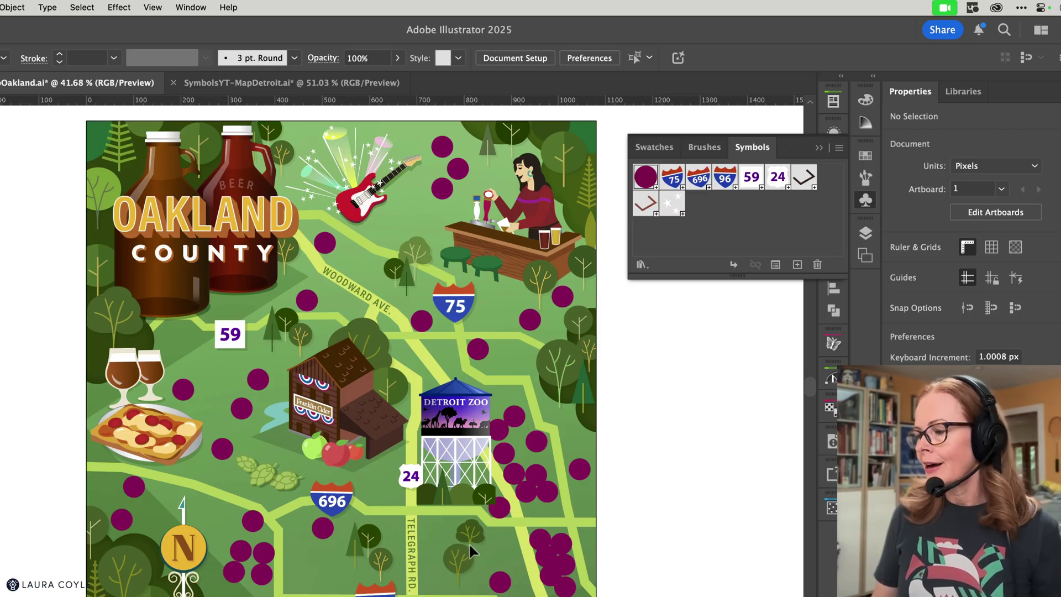
Create a dynamic Movie Clip symbol from the Detroit Zoo water tower artwork, keeping the default name
click(458, 415)
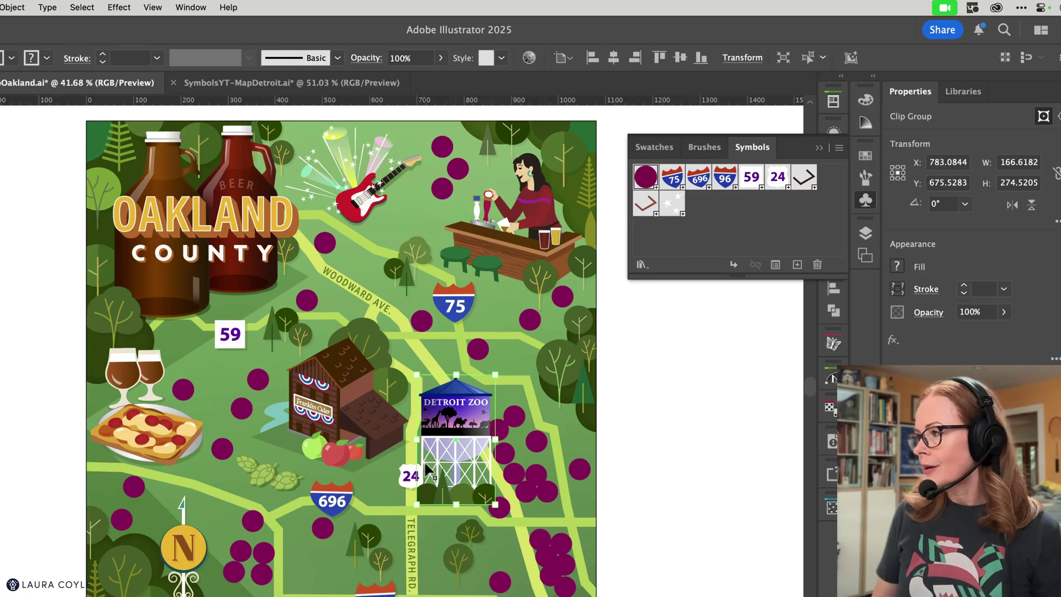
drag(452, 420, 708, 220)
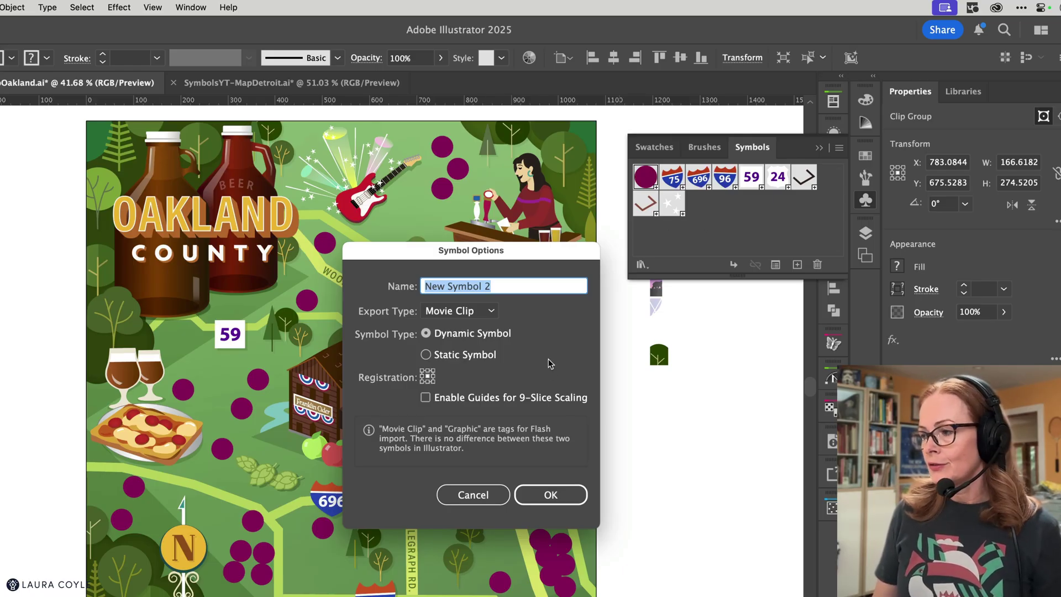
click(539, 498)
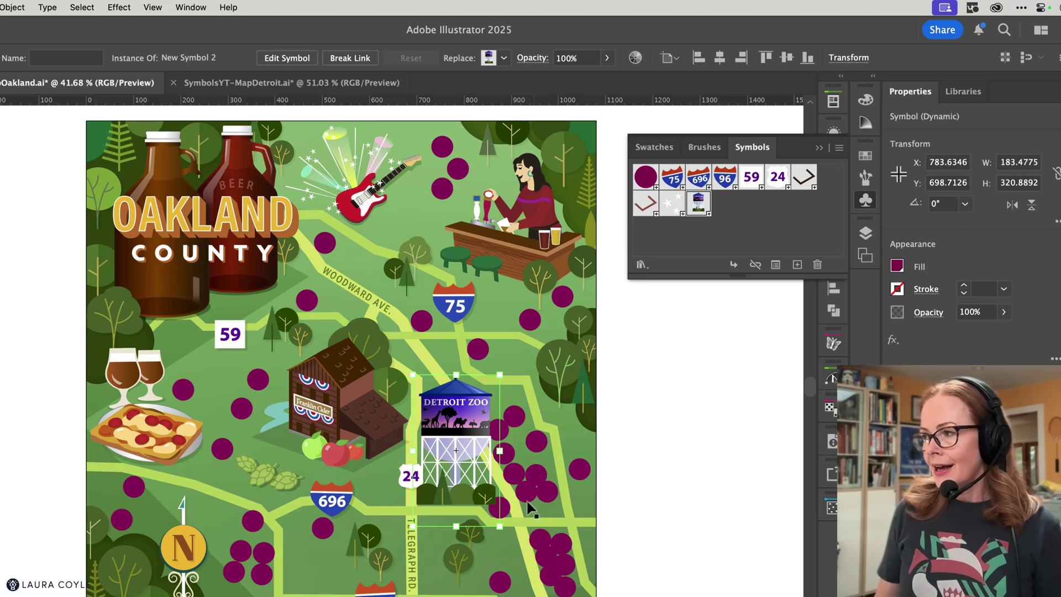
Place one instance of the water tower symbol beside the red guitar and another on the blank canvas outside the map
drag(695, 207, 319, 231)
drag(648, 290, 638, 364)
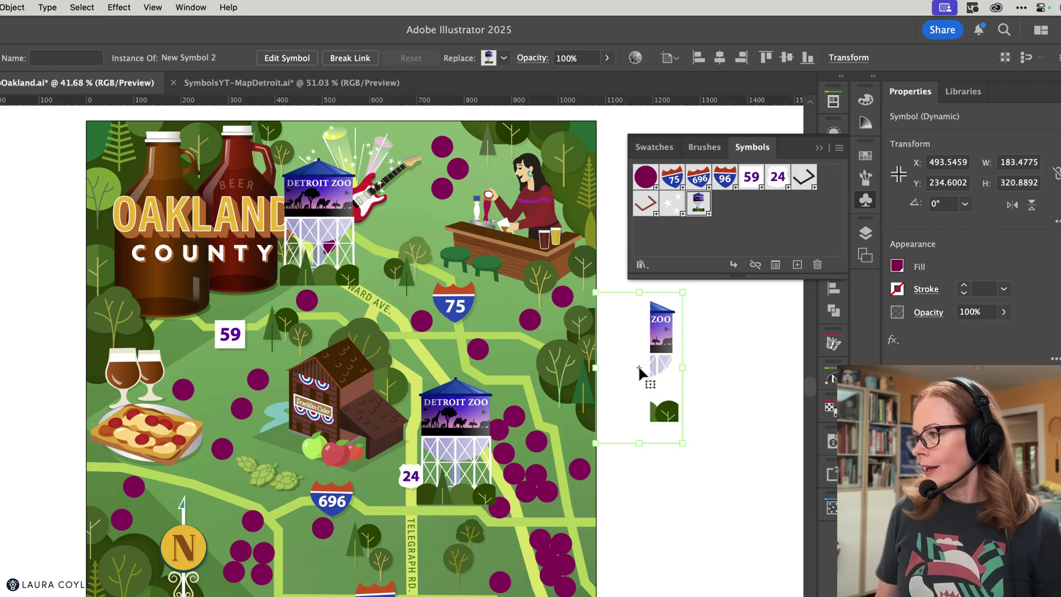
drag(728, 384, 749, 378)
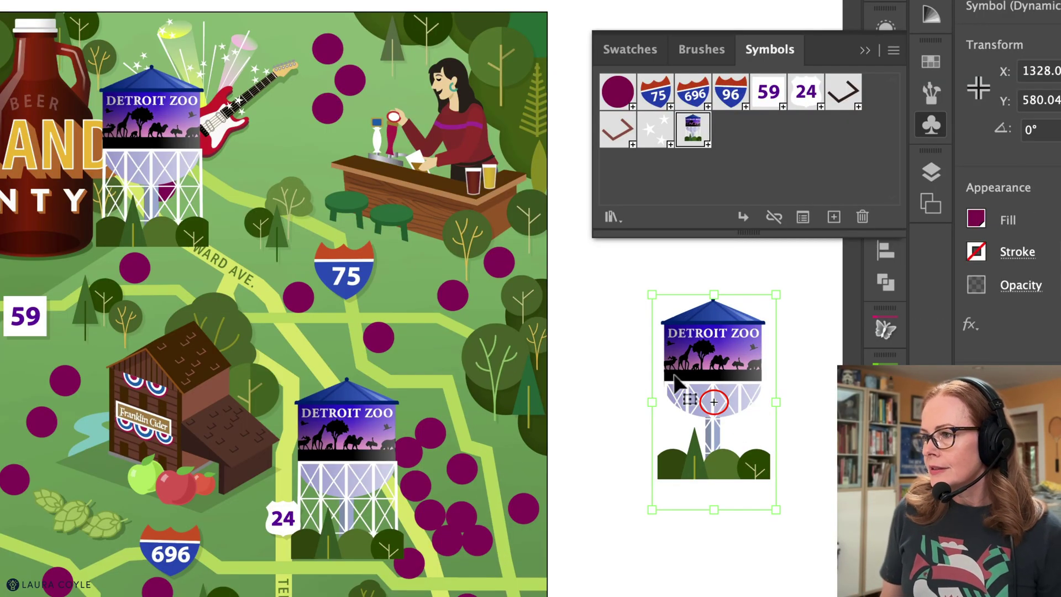
click(159, 180)
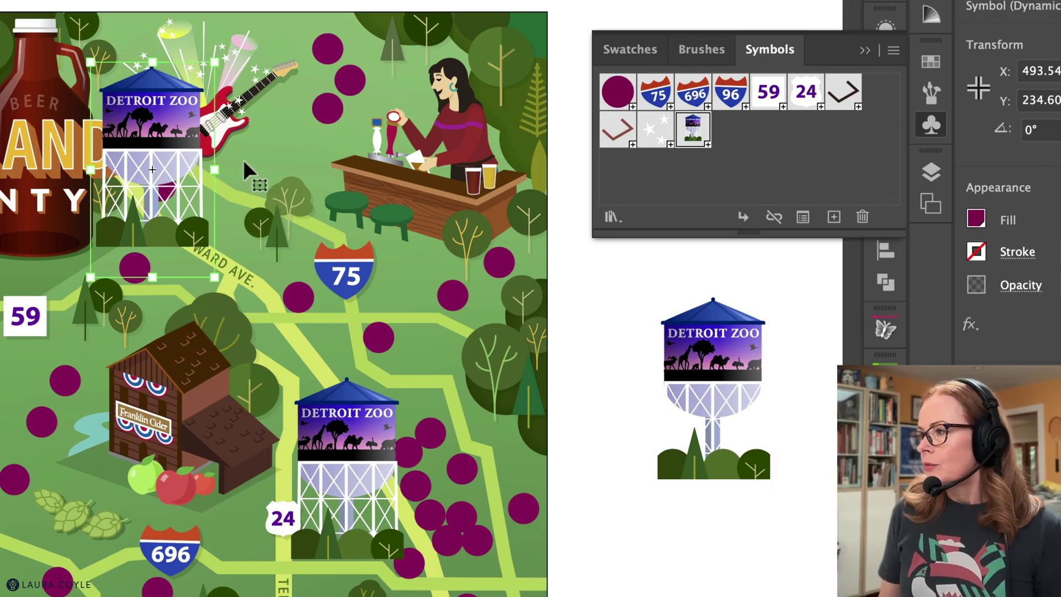
click(766, 186)
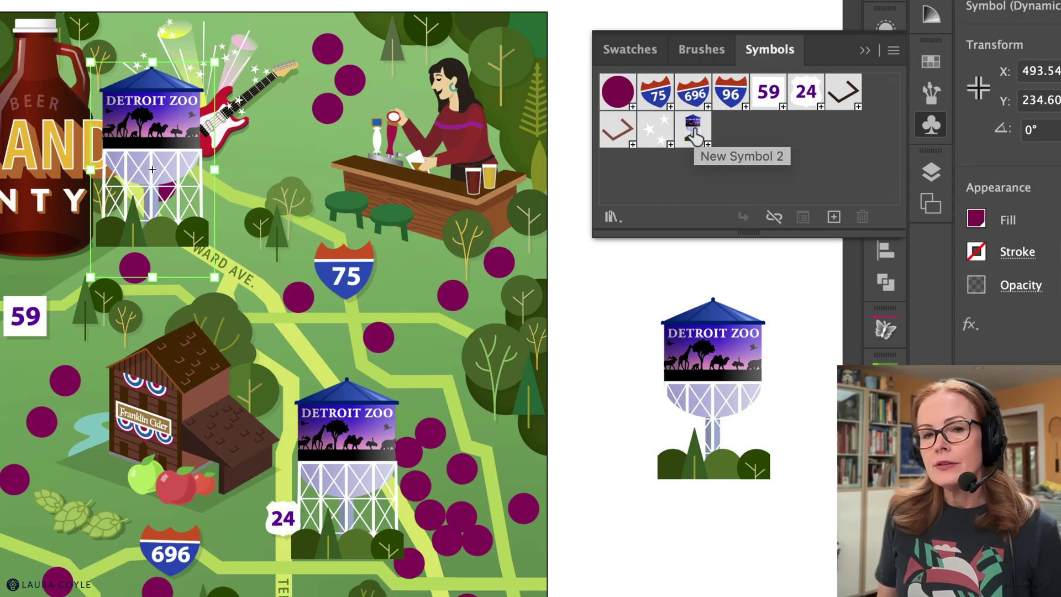
Edit the water tower symbol by adding a bright yellow rectangle, hue 60°, across its Detroit Zoo sign, and return to the map
double_click(693, 130)
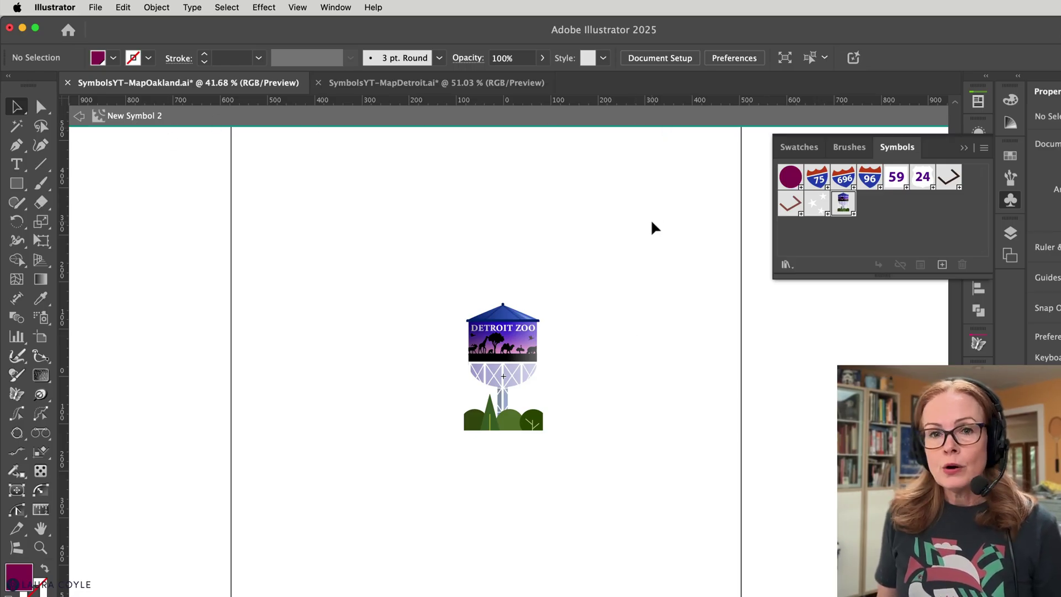
click(16, 183)
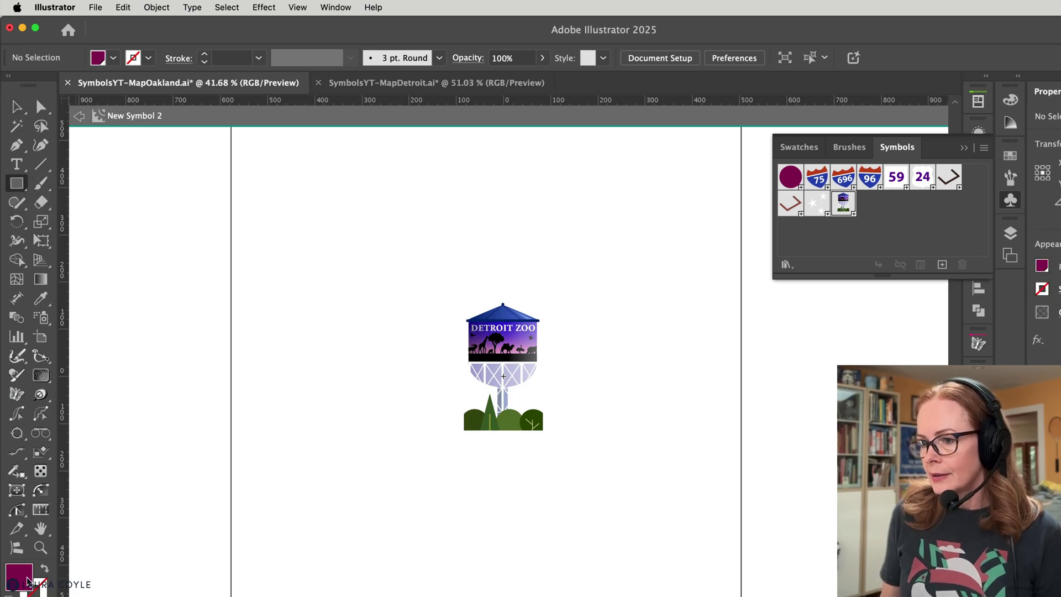
double_click(28, 580)
text(60)
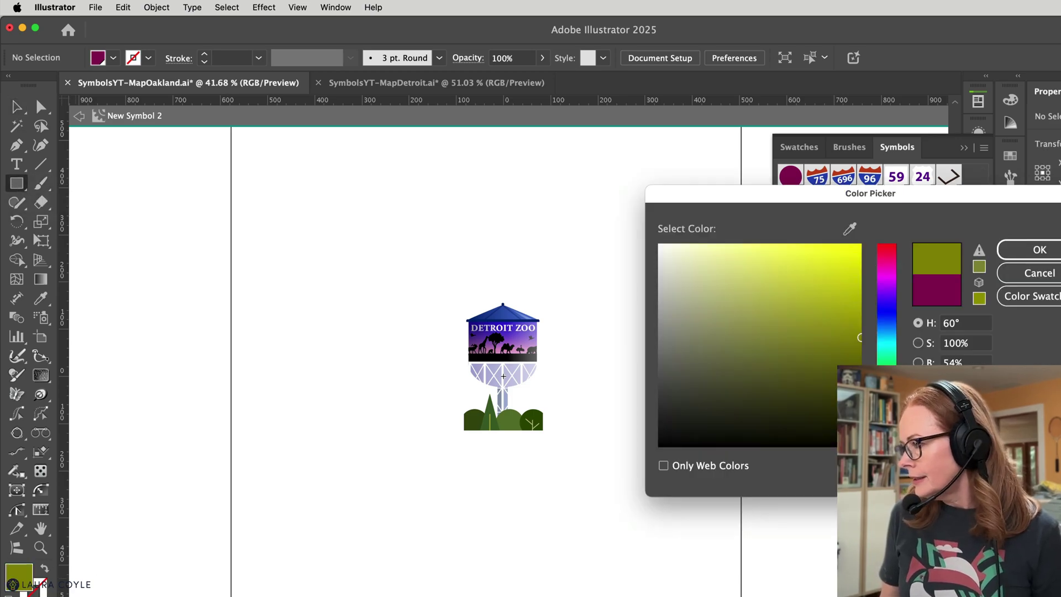
click(811, 261)
click(1003, 250)
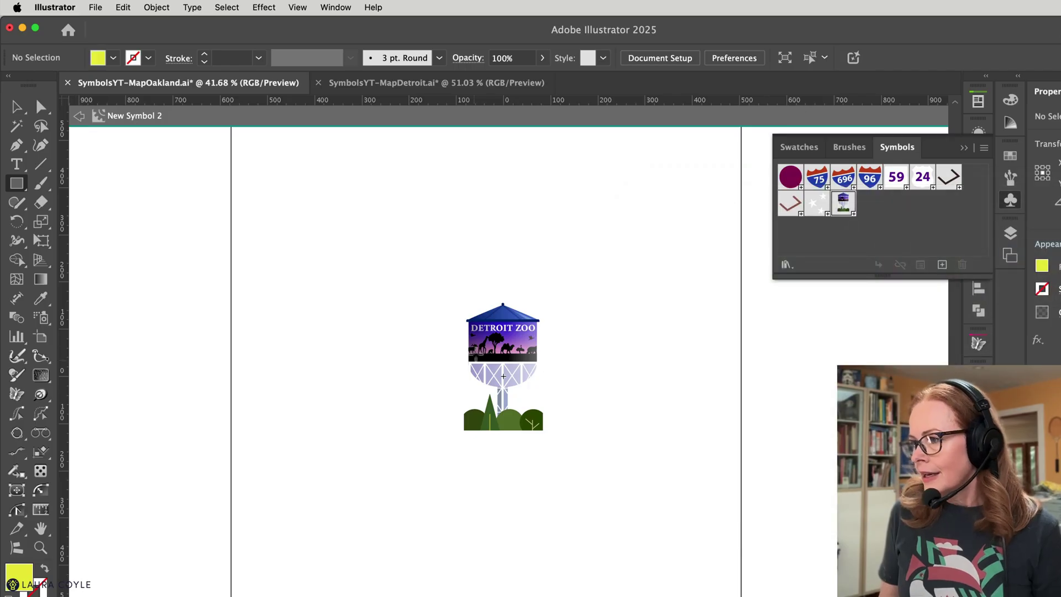
drag(476, 330, 527, 343)
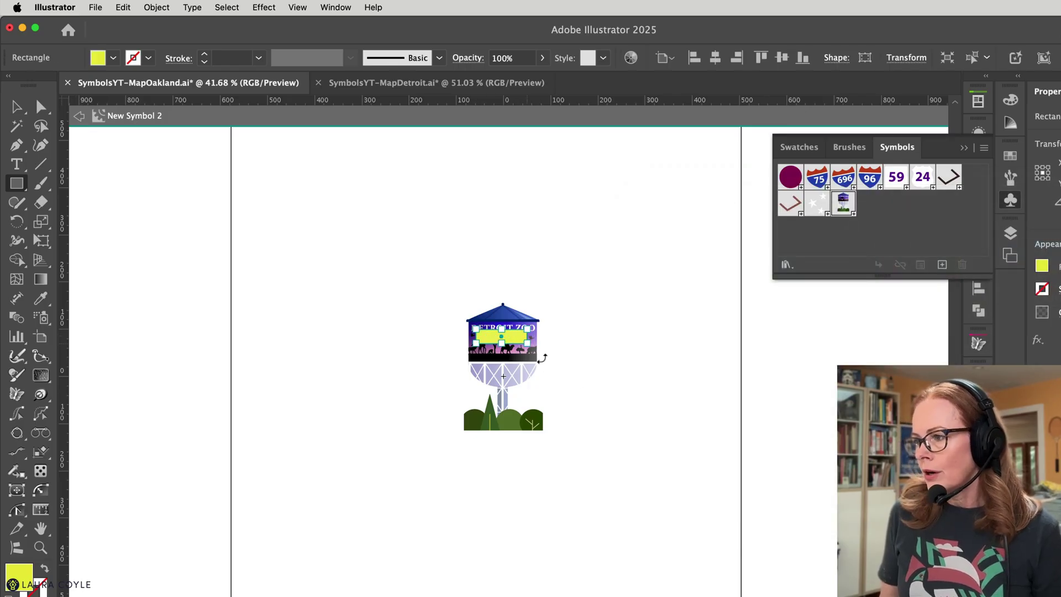
click(77, 117)
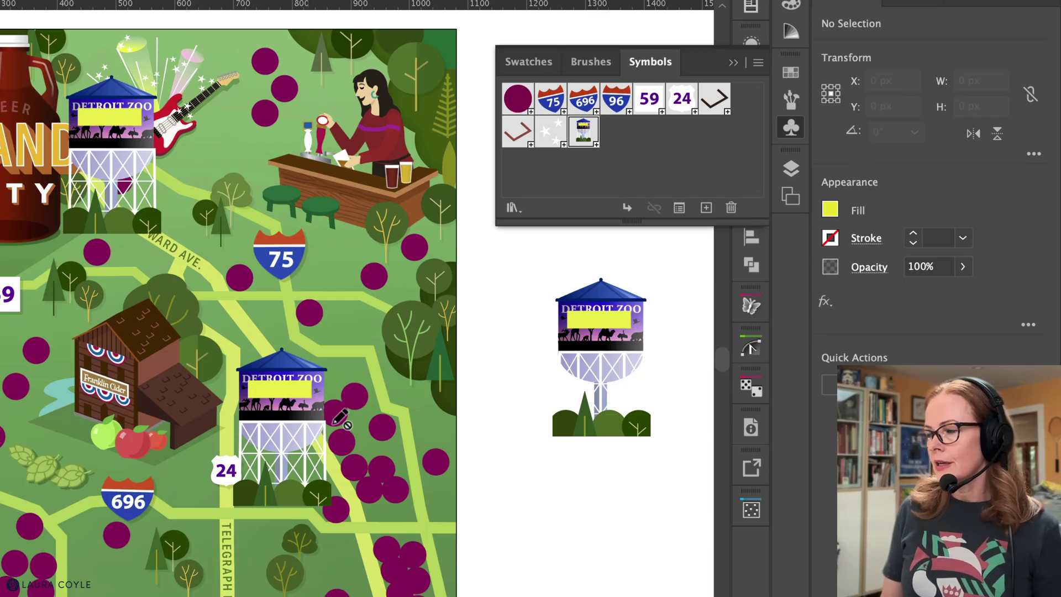
click(564, 499)
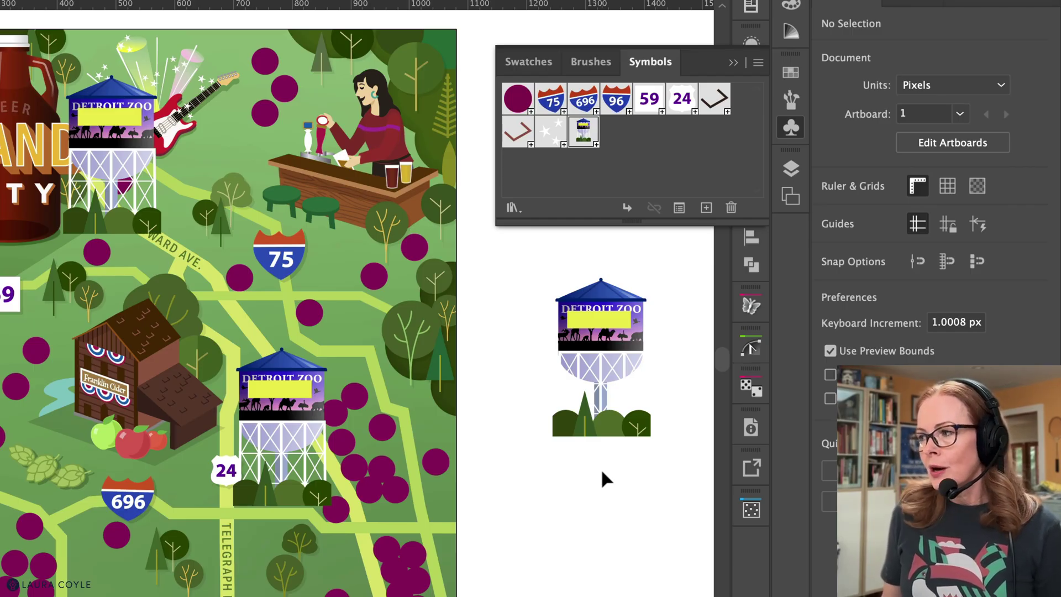
Open the water tower symbol for editing and return to the map
double_click(583, 132)
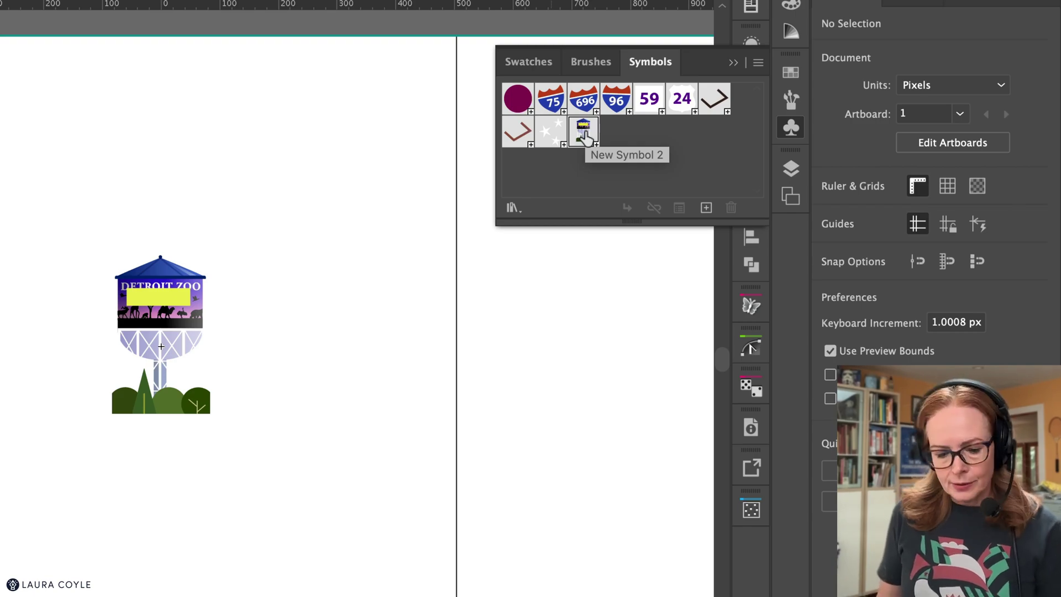
key(Escape)
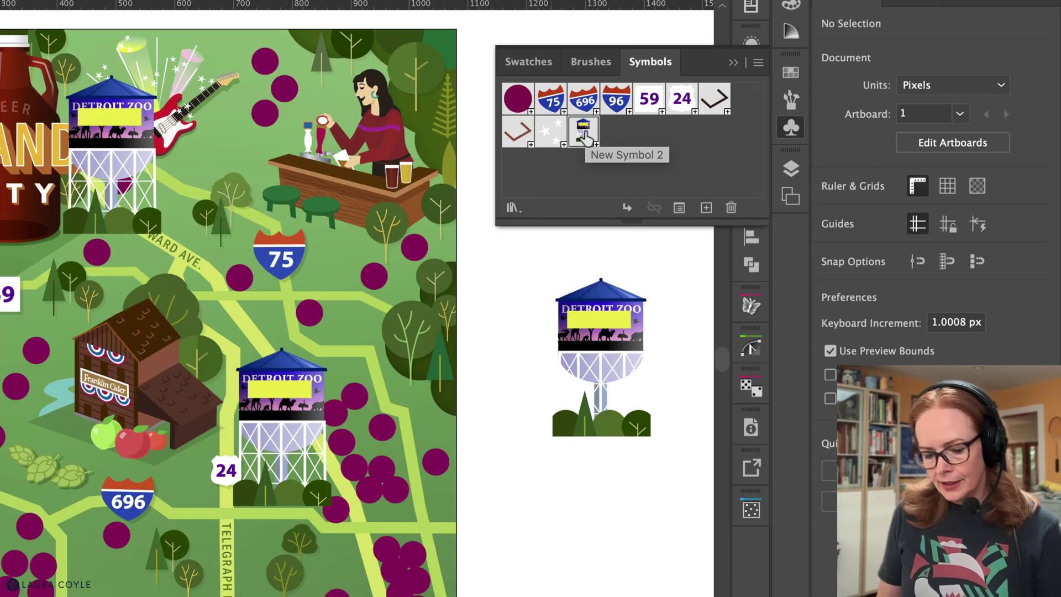
double_click(585, 134)
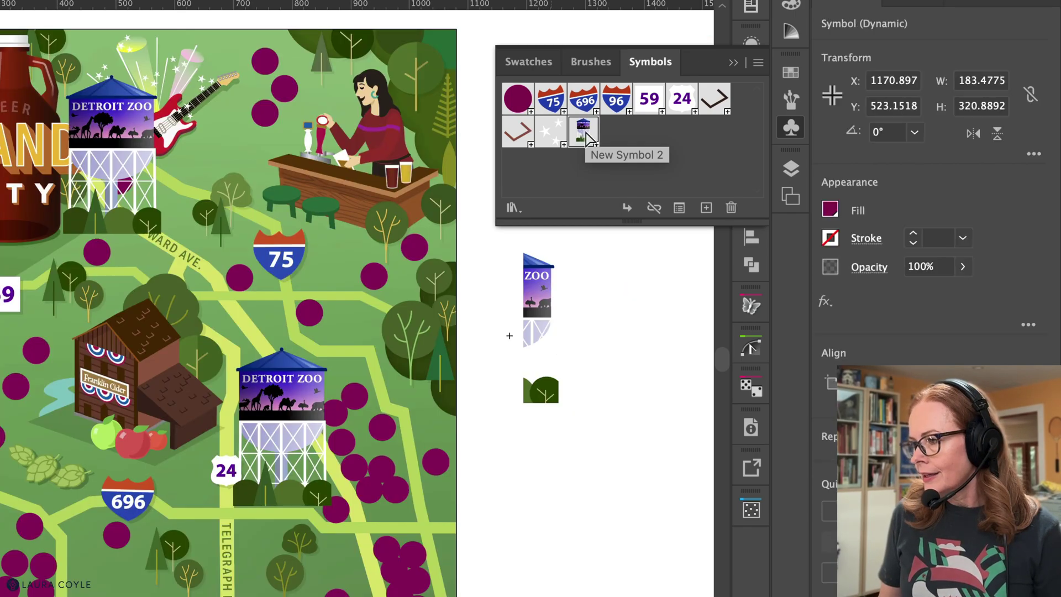
Undo the water tower symbol's edit, its placed instances and its creation, and clear the selection
key(ctrl+z)
key(ctrl+z)
key(ctrl+z)
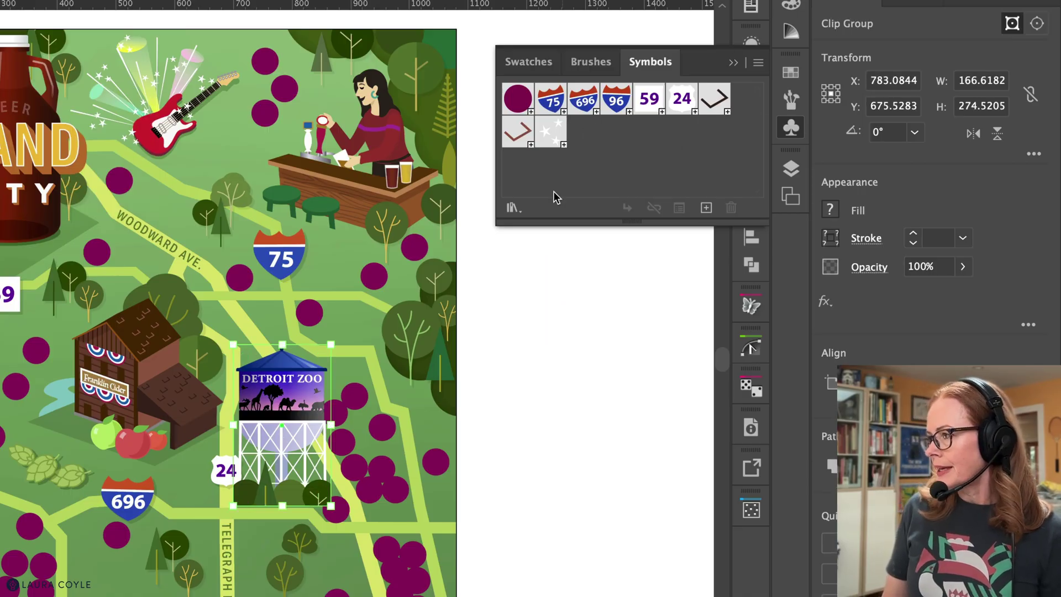
click(608, 298)
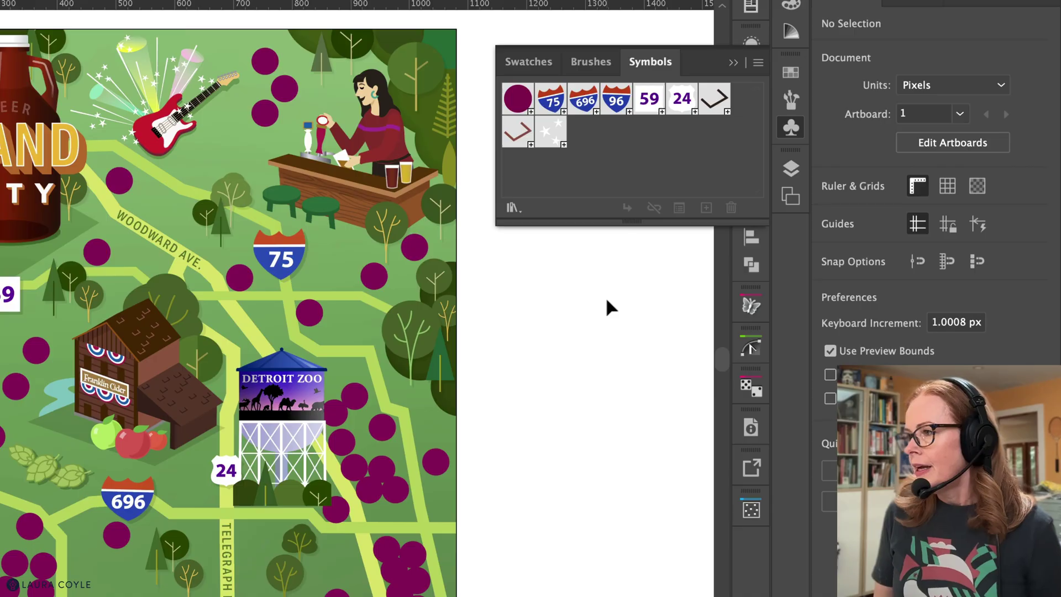
Select all instances of the oakland breweries circle symbol on the map, and clear the selection
click(265, 113)
drag(270, 116, 378, 280)
click(305, 318)
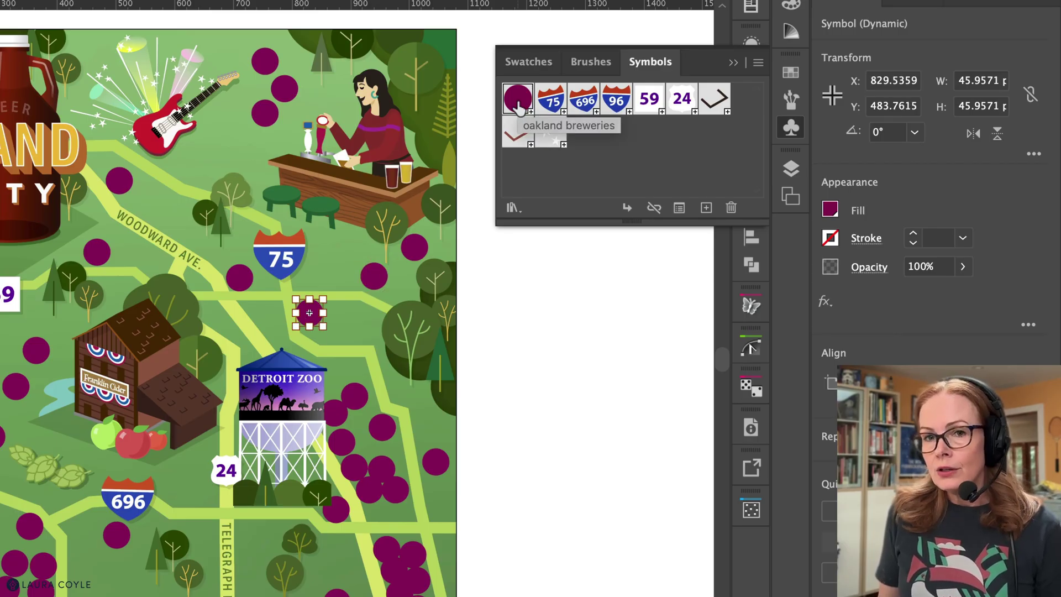
click(758, 64)
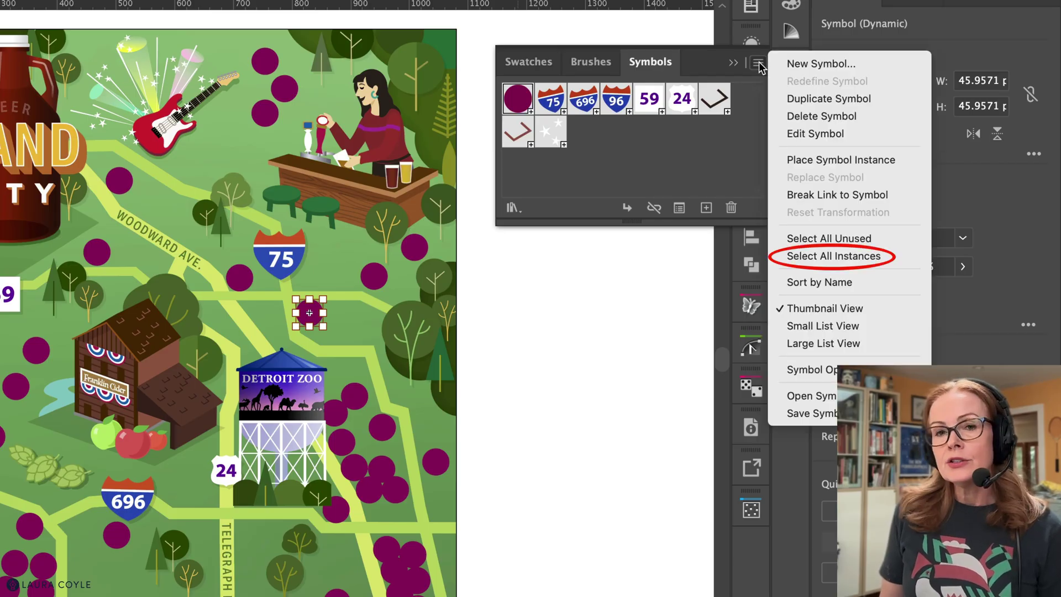
click(887, 259)
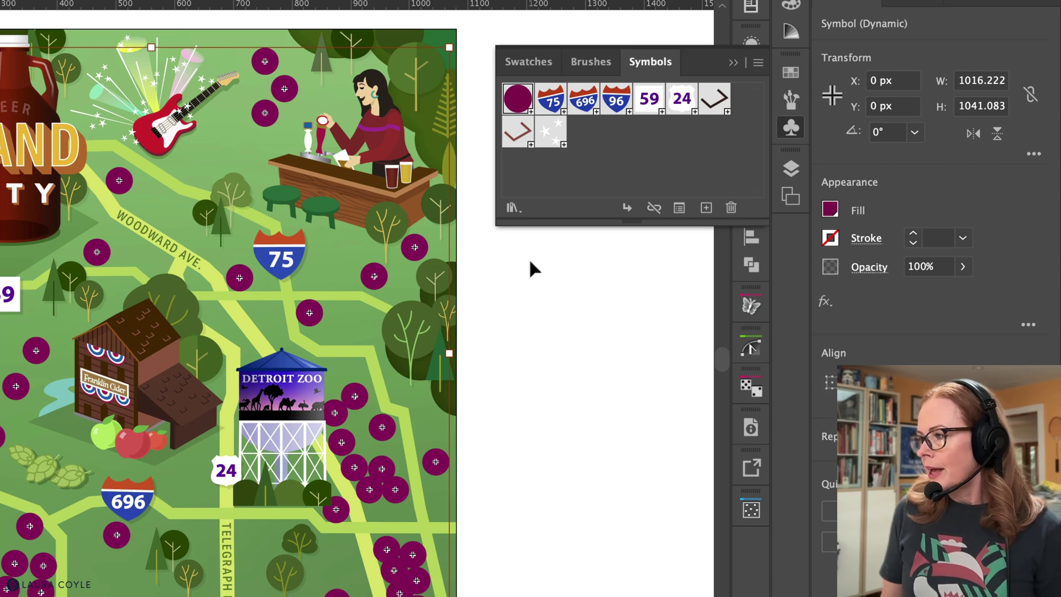
click(532, 277)
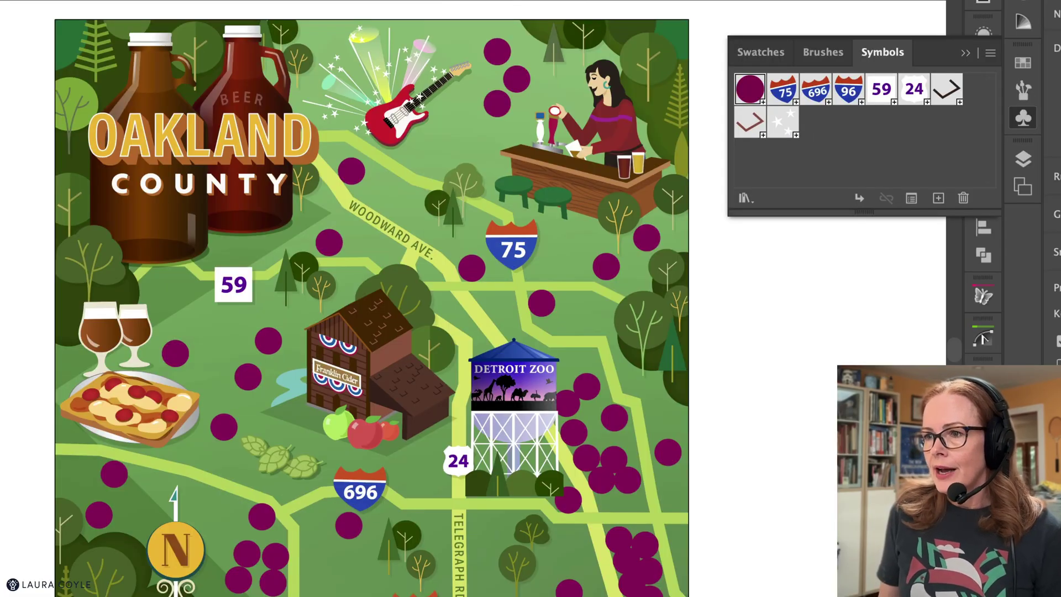
Draw a small square in the open grass between the red guitar and the bar, and rotate it 45° into a diamond
click(455, 120)
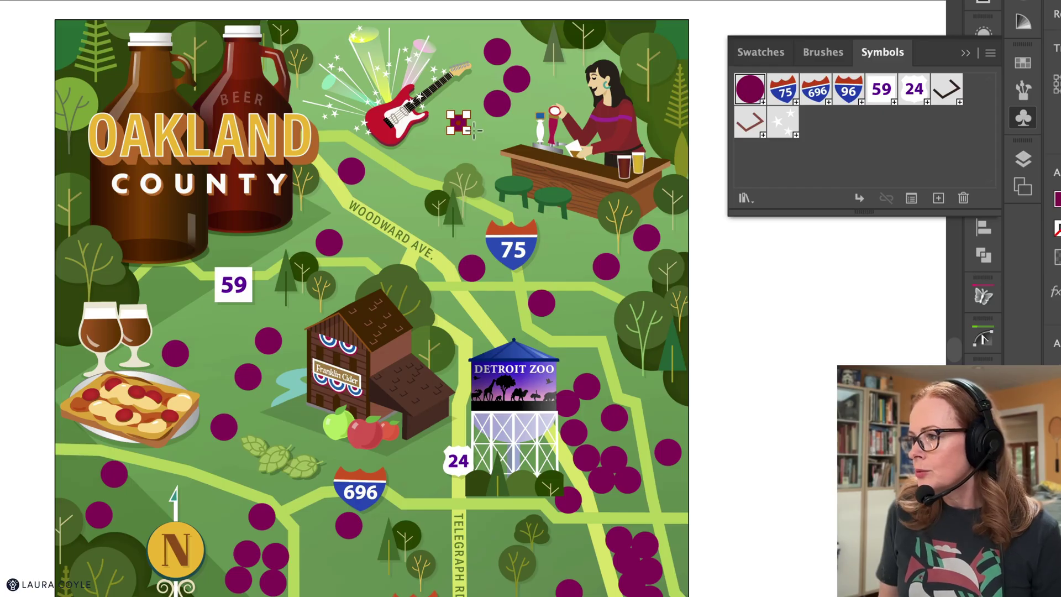
drag(469, 143, 691, 152)
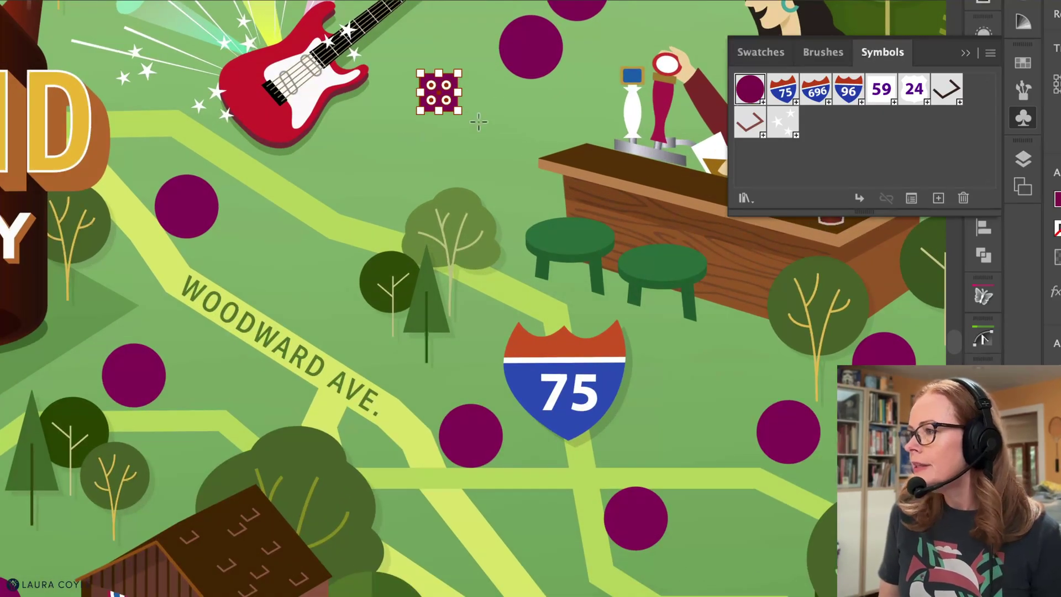
drag(461, 119, 433, 132)
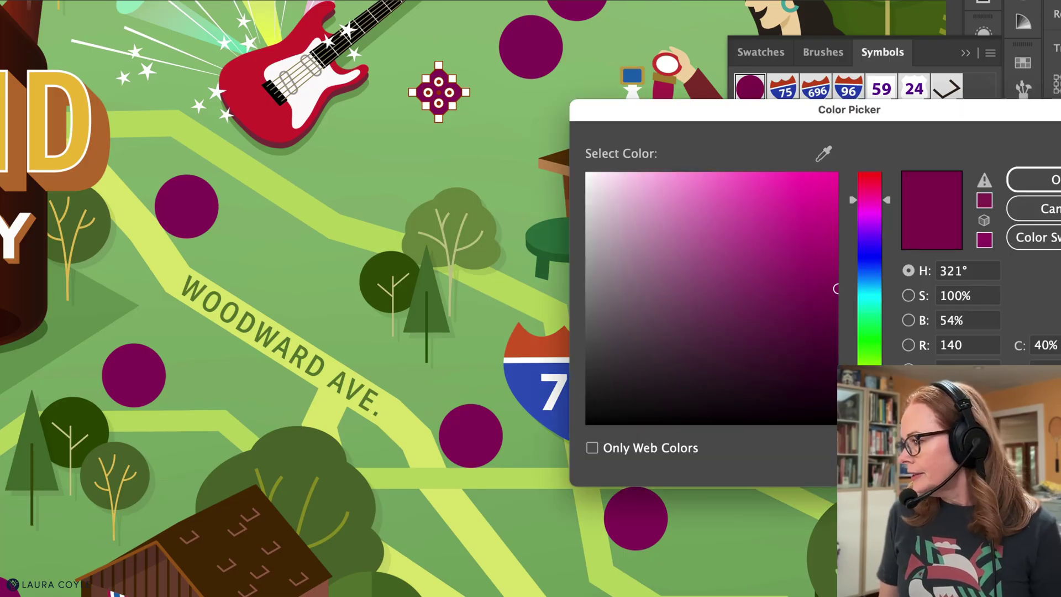
Fill the diamond with bright yellow (H 62°, S 80%, B 97%) and deselect it
click(869, 382)
drag(793, 219, 788, 179)
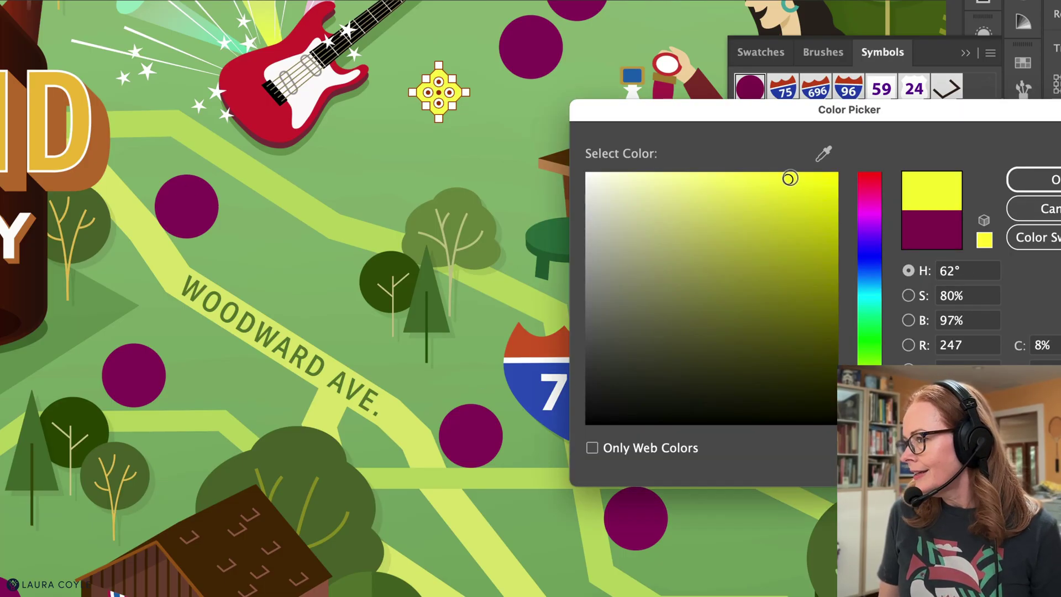
click(1033, 180)
click(518, 145)
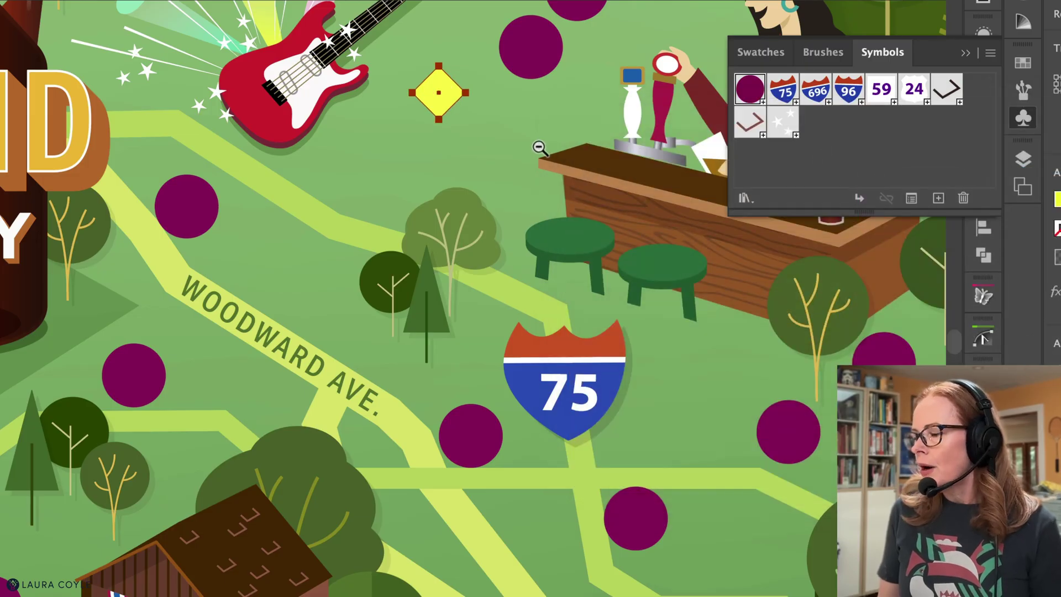
ctrl+alt+click(523, 145)
ctrl+alt+click(424, 204)
ctrl+click(490, 233)
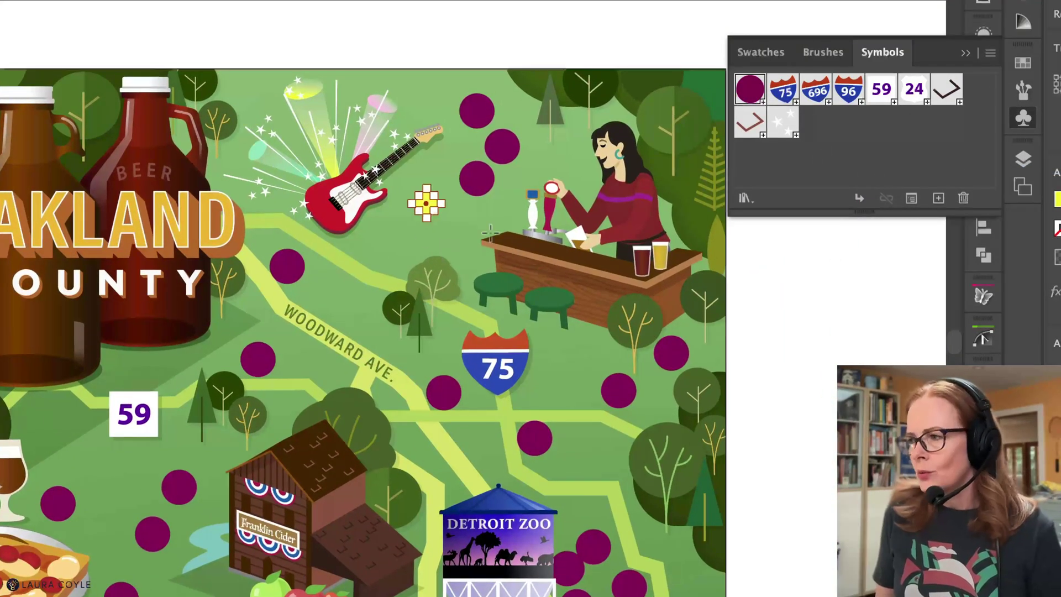
ctrl+click(462, 243)
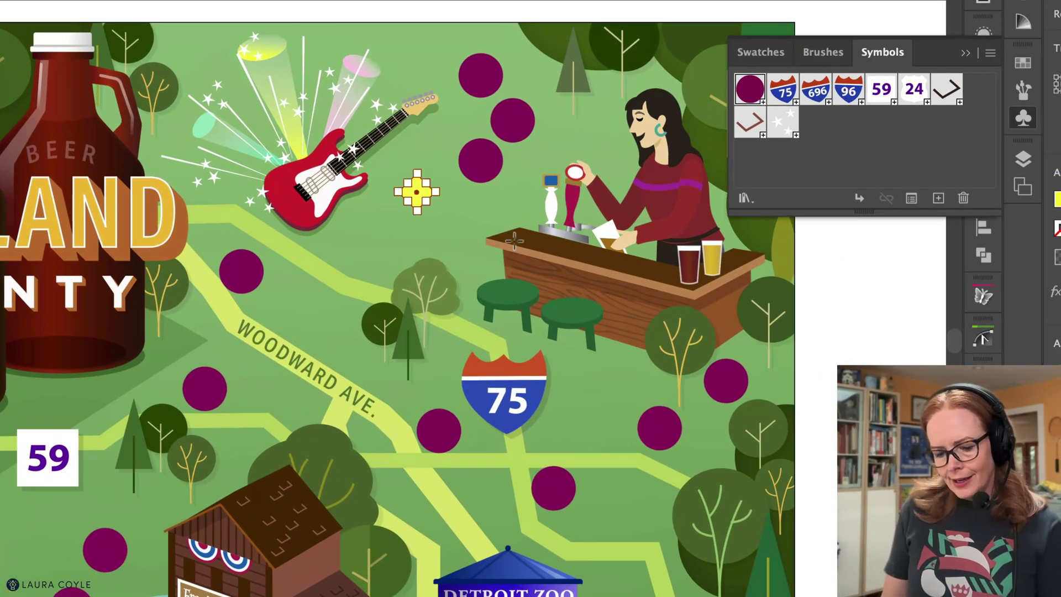
drag(417, 215, 417, 208)
key(ctrl+shift+a)
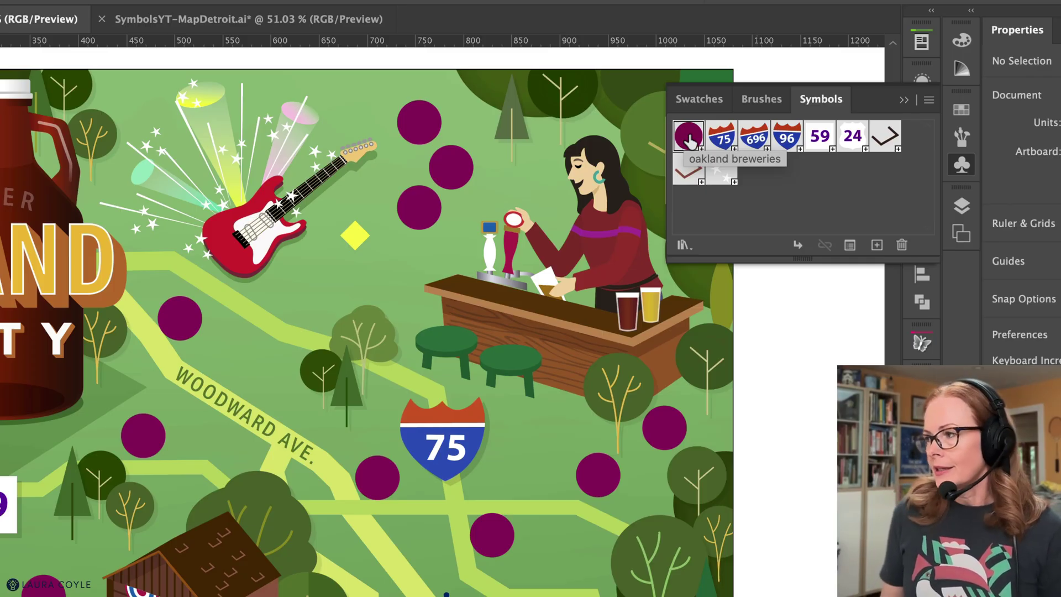
Duplicate the oakland breweries symbol, and replace the original symbol's artwork with the yellow diamond
drag(689, 142, 877, 245)
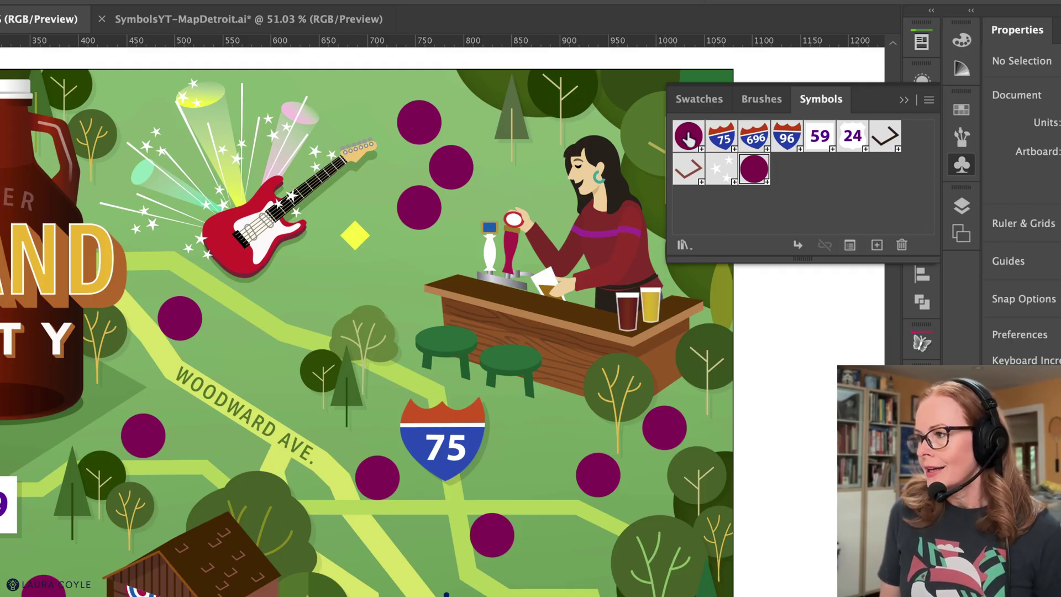
click(695, 216)
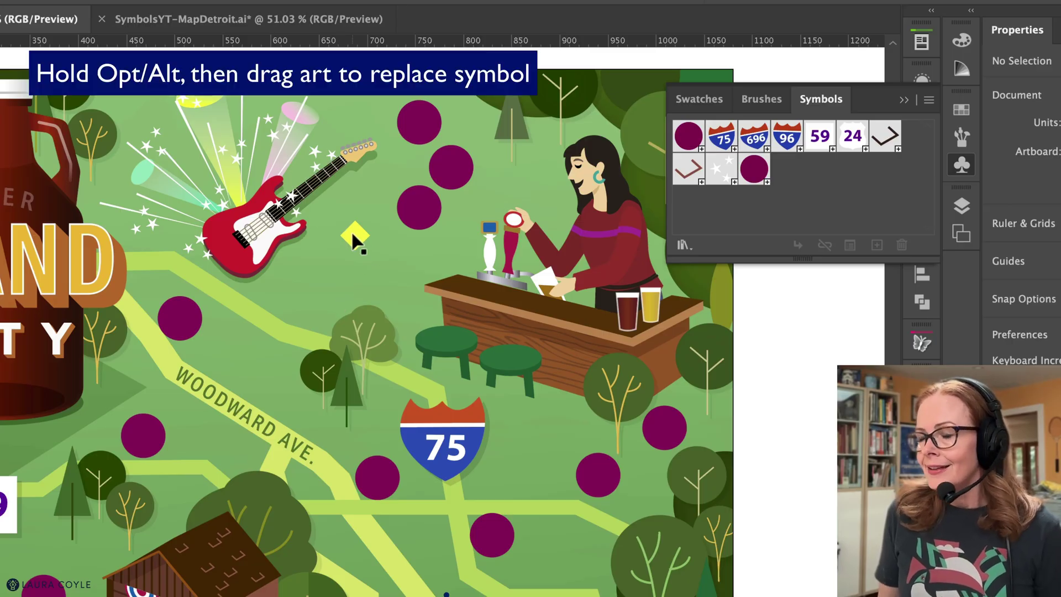
drag(354, 238, 695, 136)
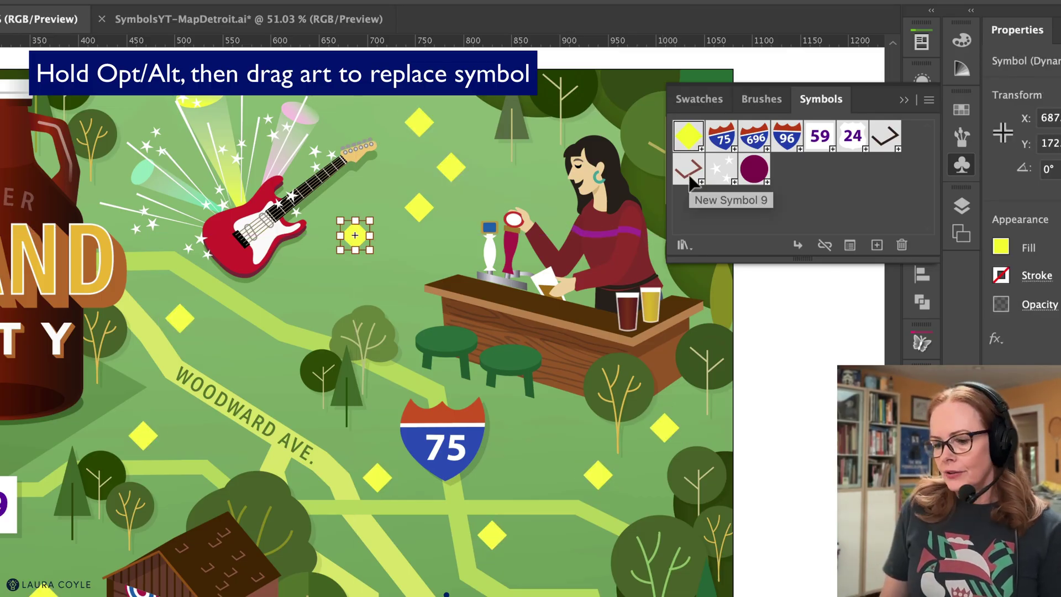
ctrl+alt+click(594, 368)
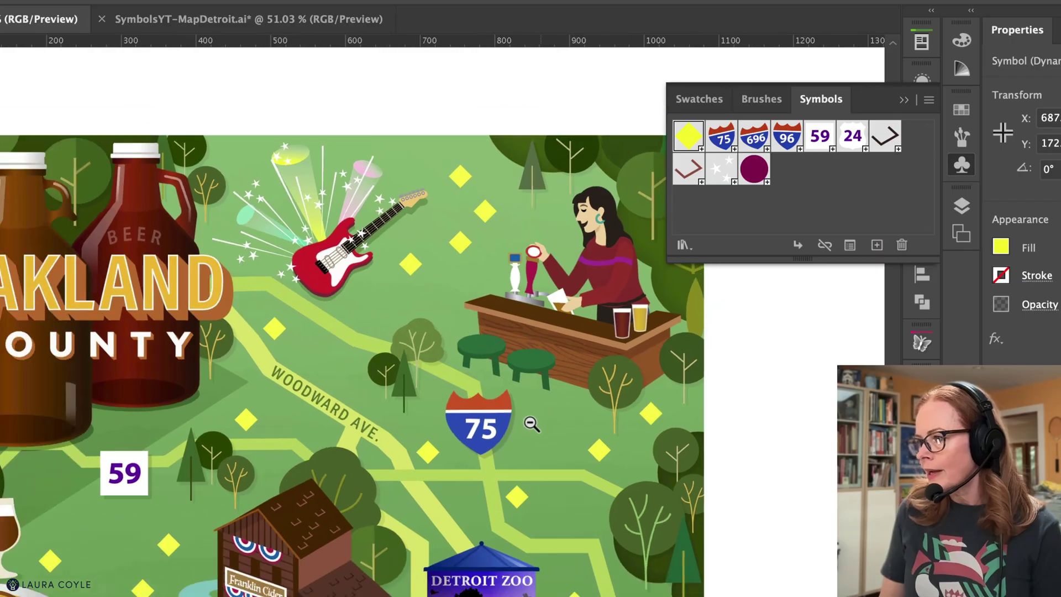
Replace the artwork of the oakland breweries symbol with the circle symbol oakland breweries 2
ctrl+alt+click(532, 424)
scroll(542, 431, down, 5)
scroll(541, 431, up, 1)
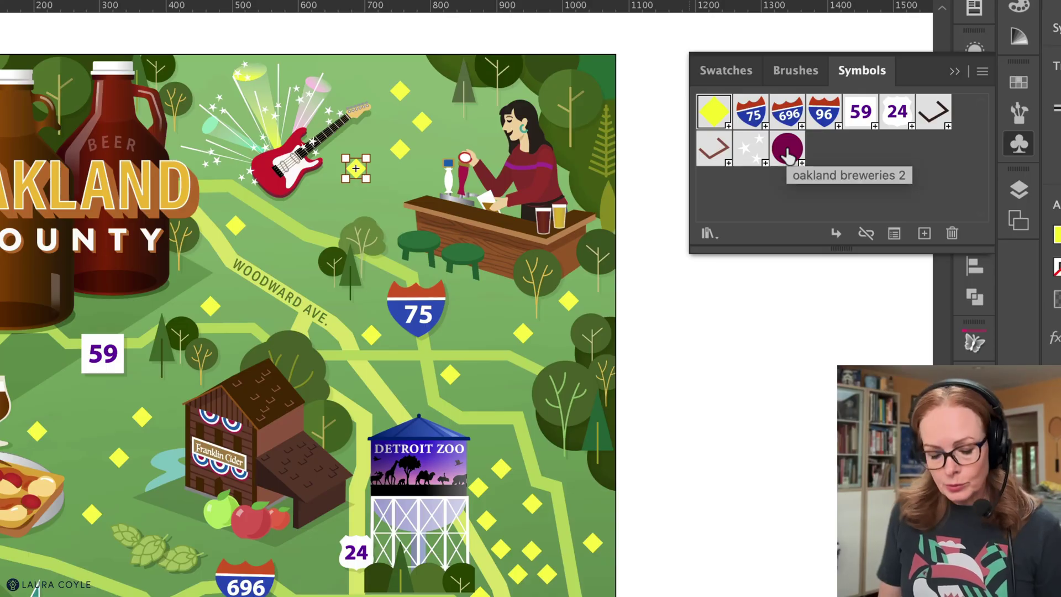
drag(788, 158, 714, 111)
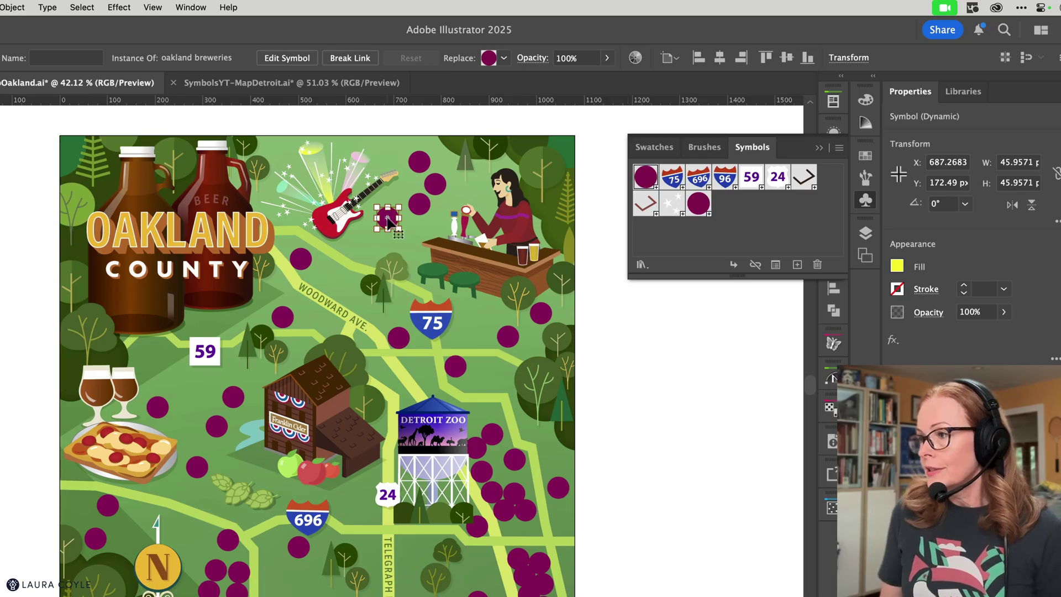
Nudge the circle between the guitar and the bar, break its symbol link, shrink it proportionally to about 32 px wide, and deselect it
drag(390, 223, 391, 231)
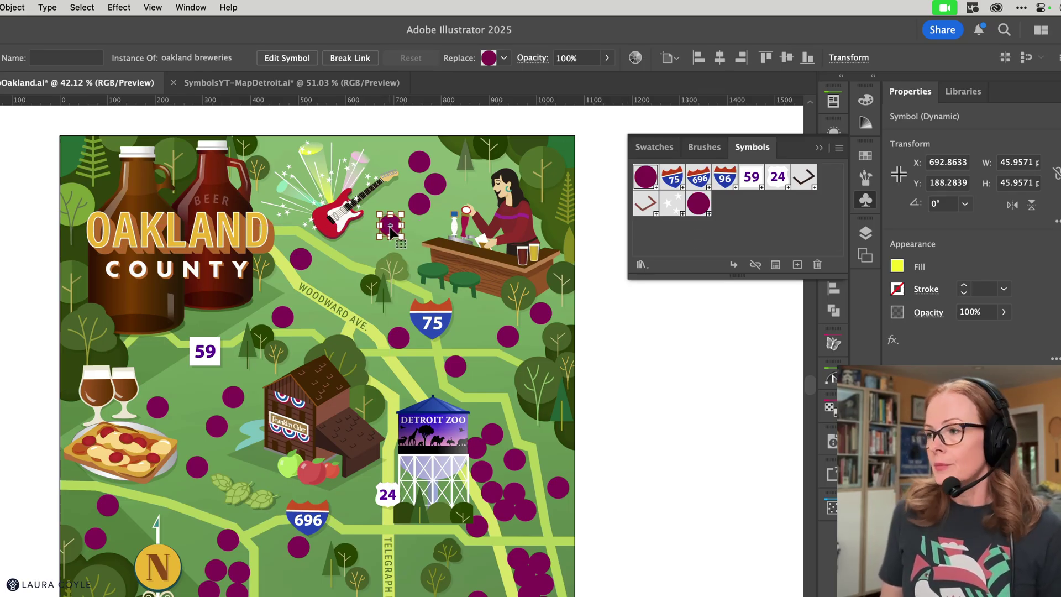
drag(390, 231, 357, 307)
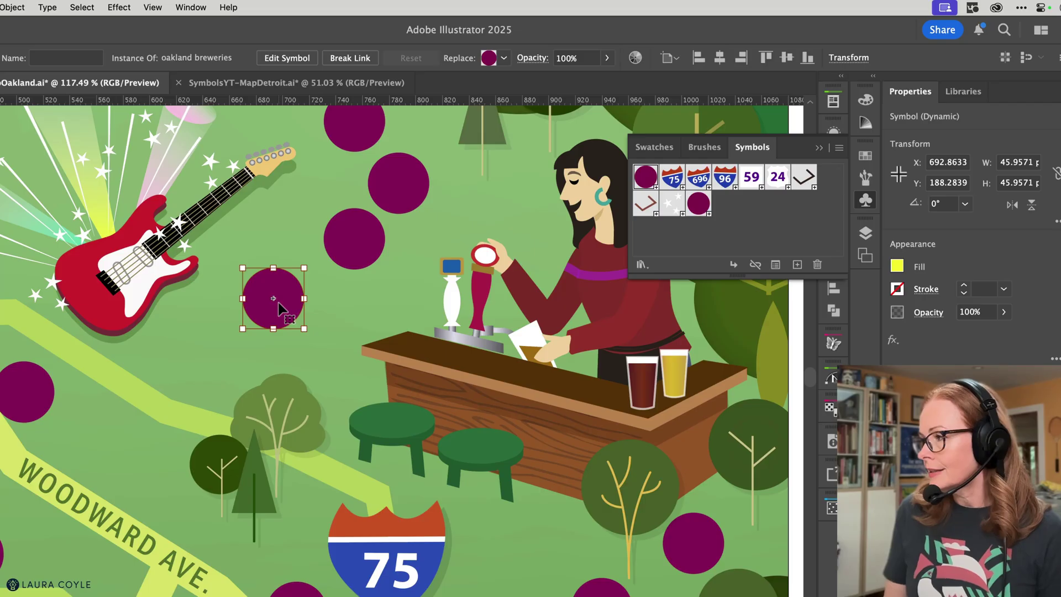
click(755, 265)
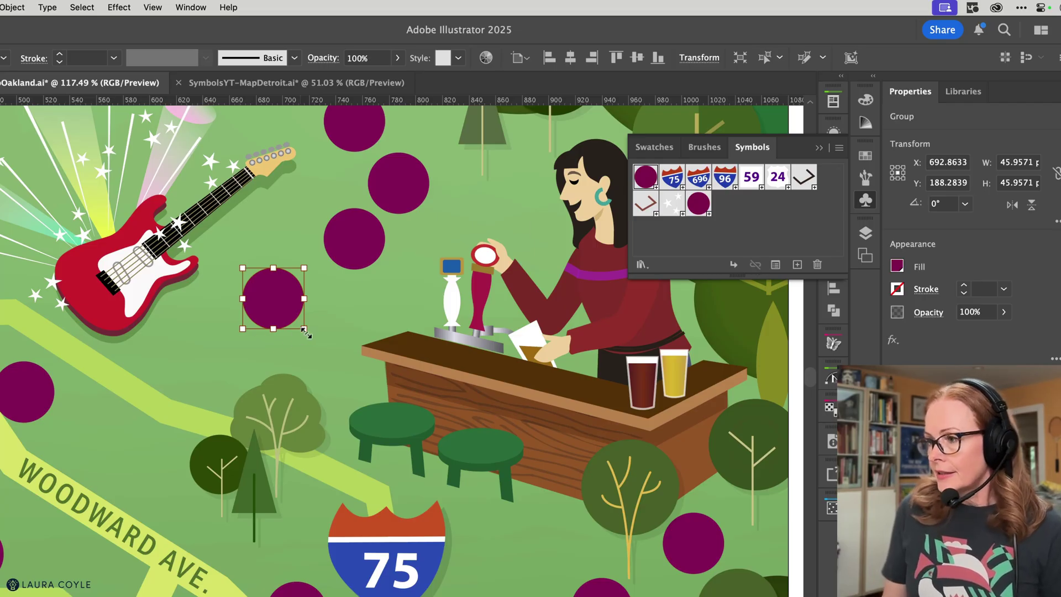
drag(305, 331, 287, 319)
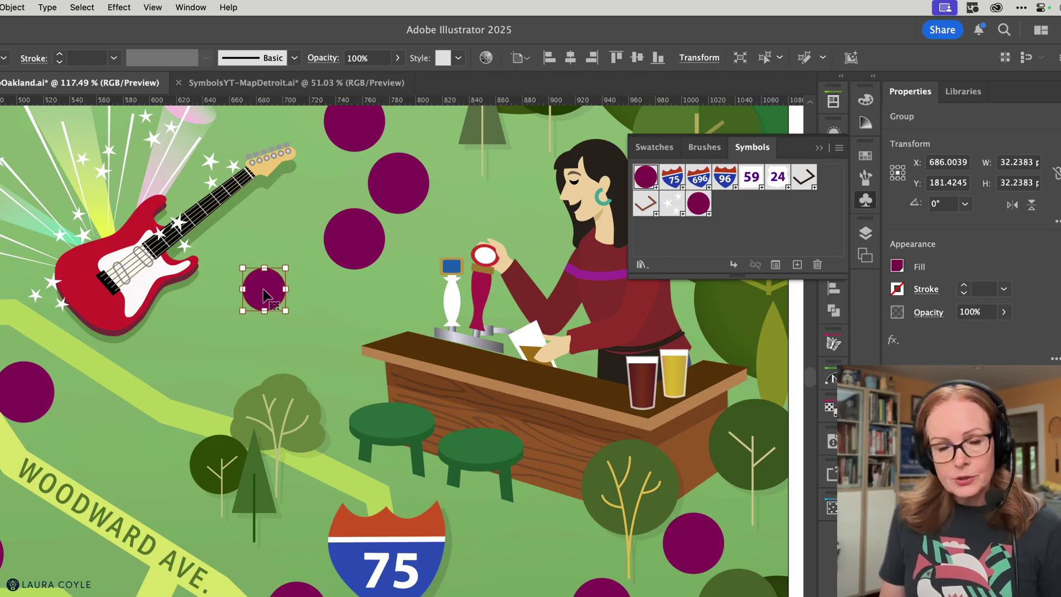
click(307, 313)
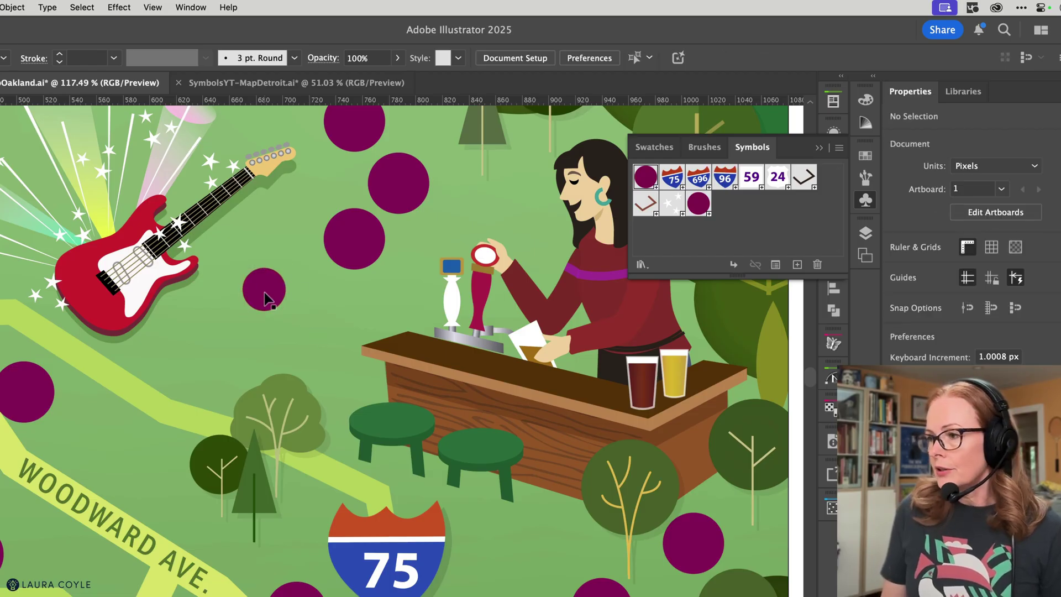
Replace the oakland breweries symbol's artwork with the smaller circle and clear the selection
drag(265, 294, 645, 179)
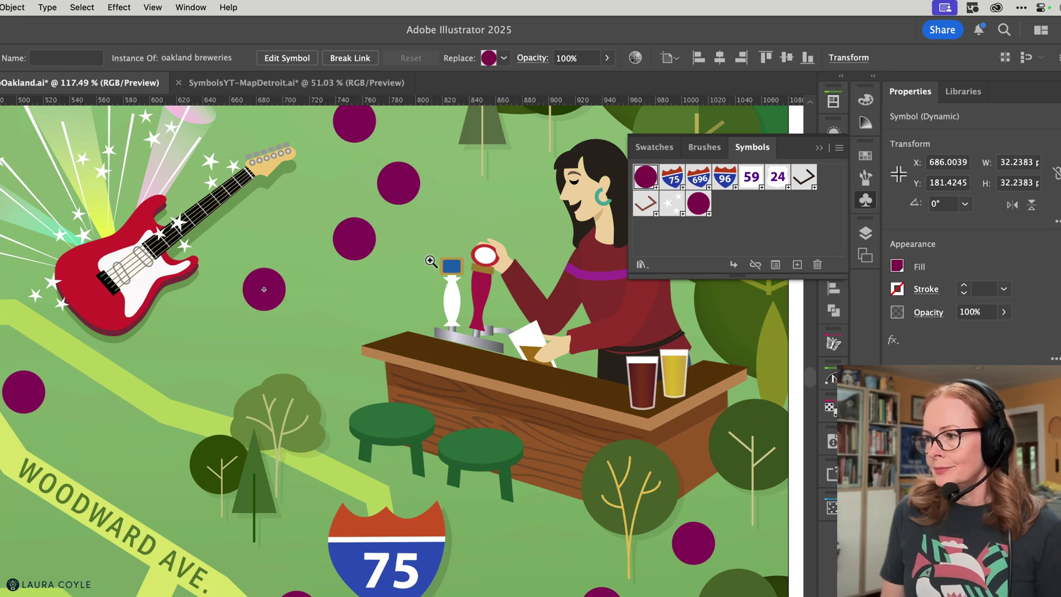
scroll(431, 258, down, 5)
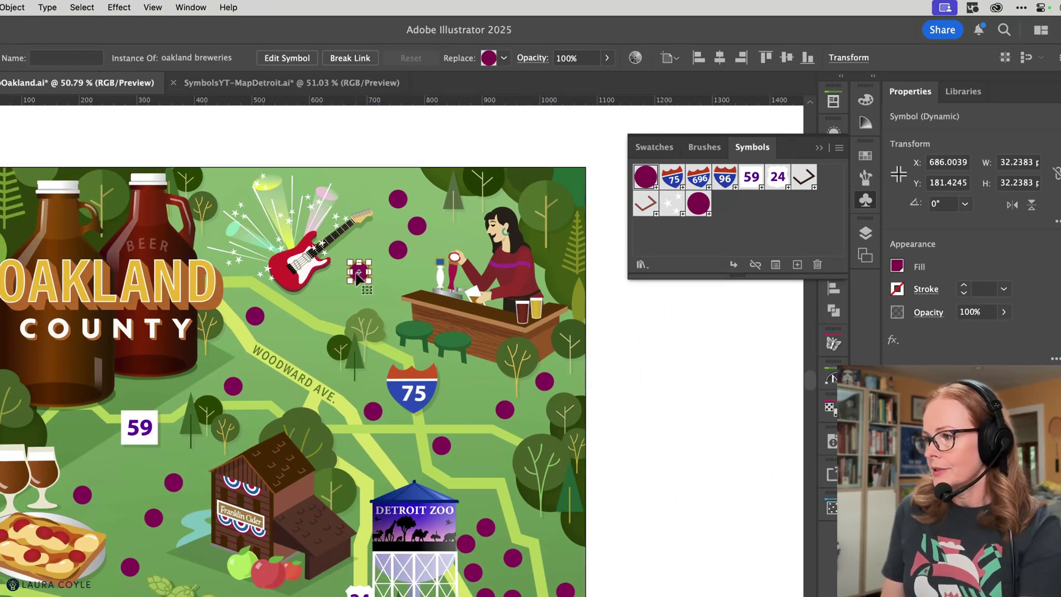
click(362, 286)
scroll(703, 409, down, 3)
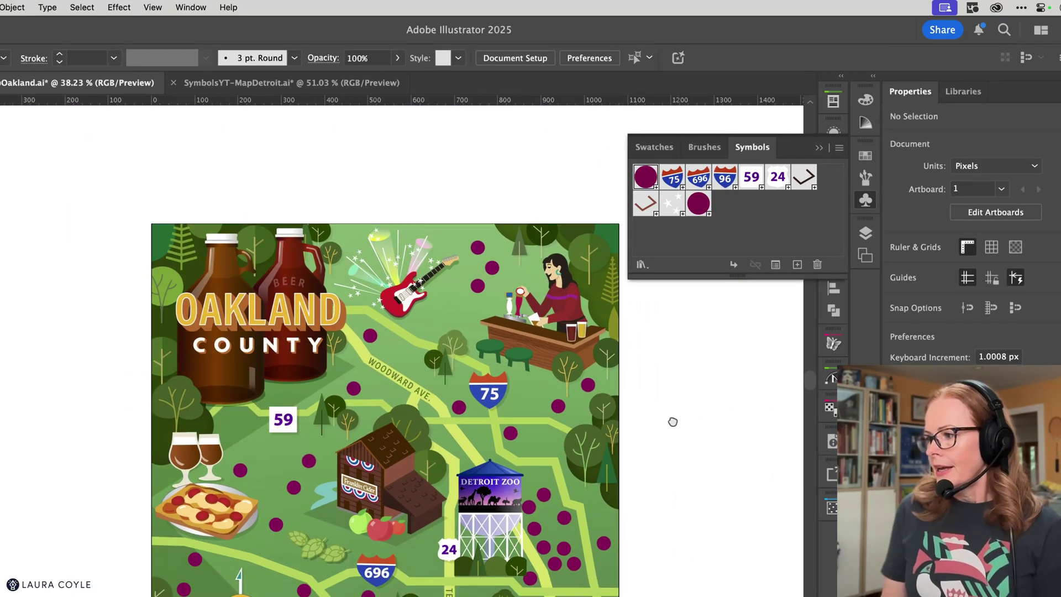
drag(674, 422, 582, 360)
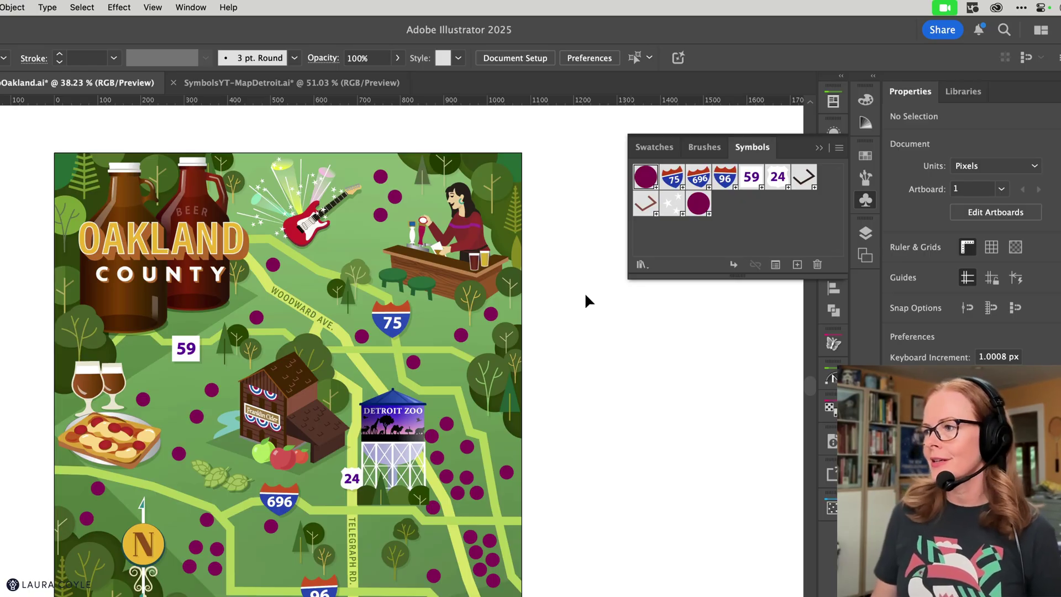
Select a brewery circle near the bar and recolor the artwork to pale beige (H 48°, S 18%, B 88%)
click(380, 215)
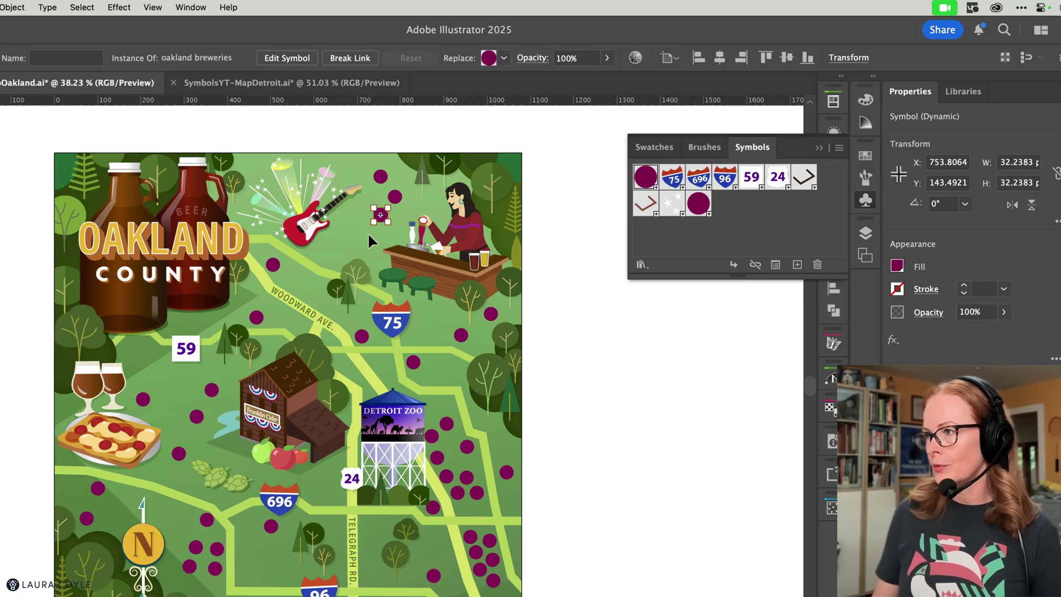
click(636, 58)
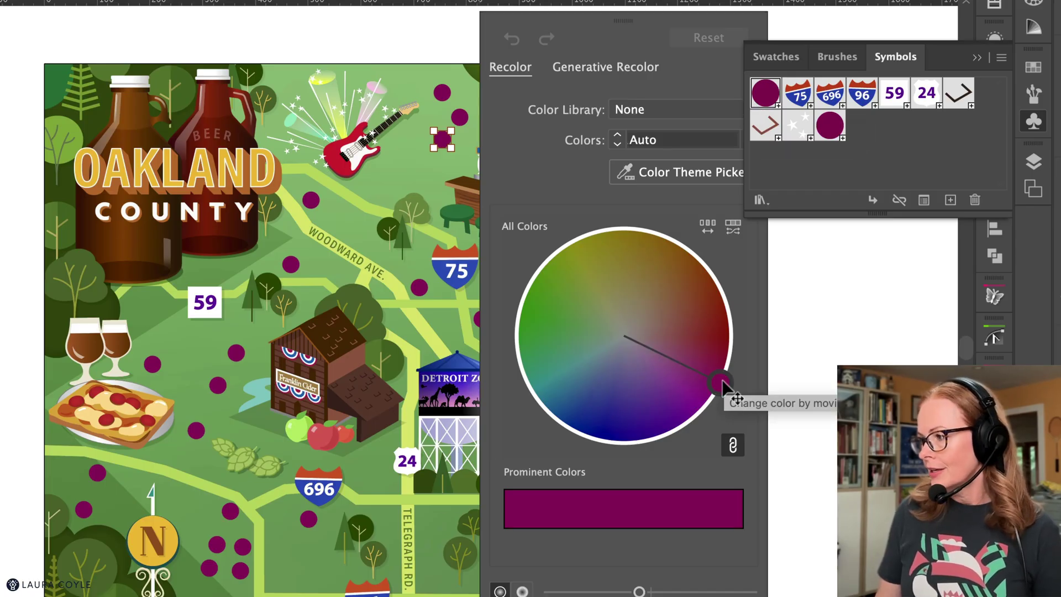
drag(720, 383, 623, 302)
double_click(623, 303)
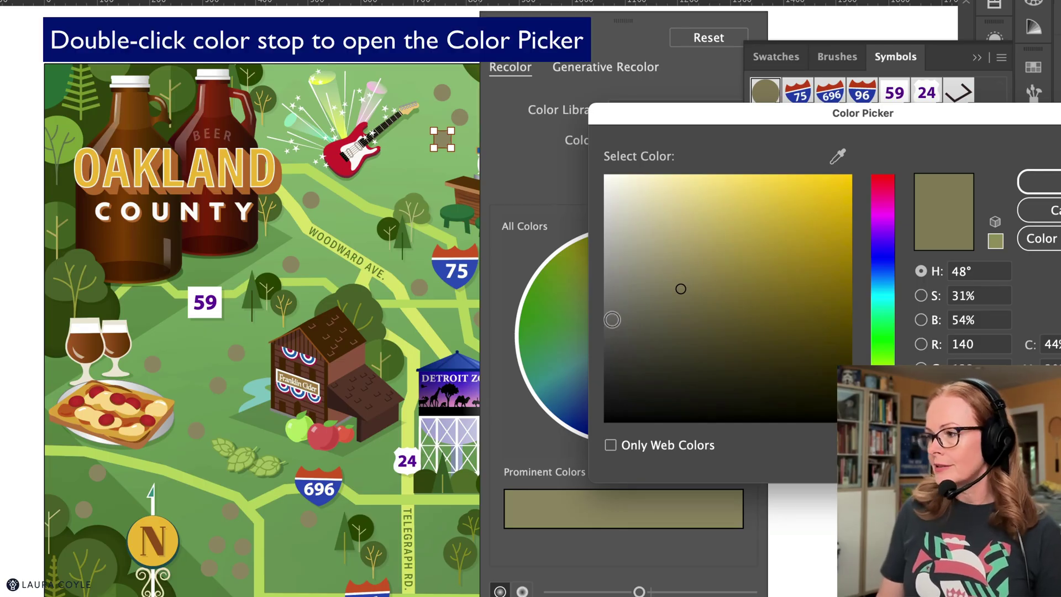
click(650, 202)
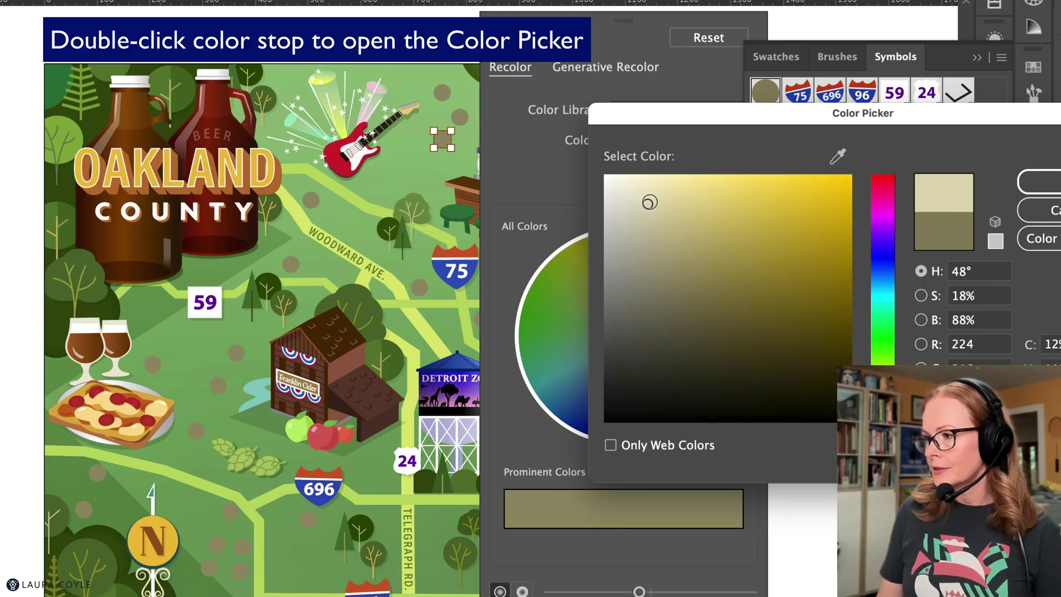
click(1039, 182)
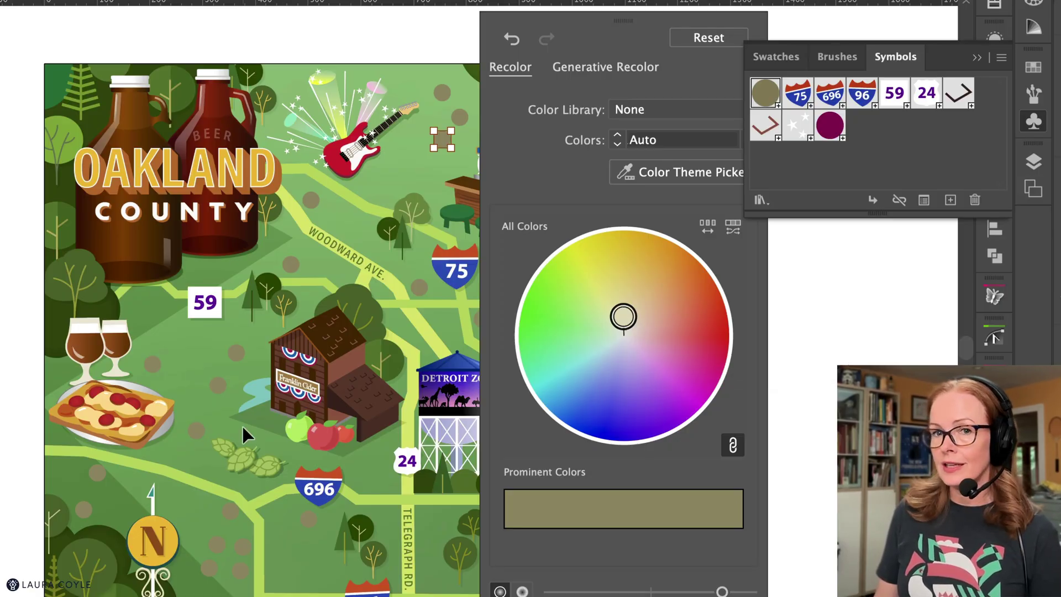
click(623, 318)
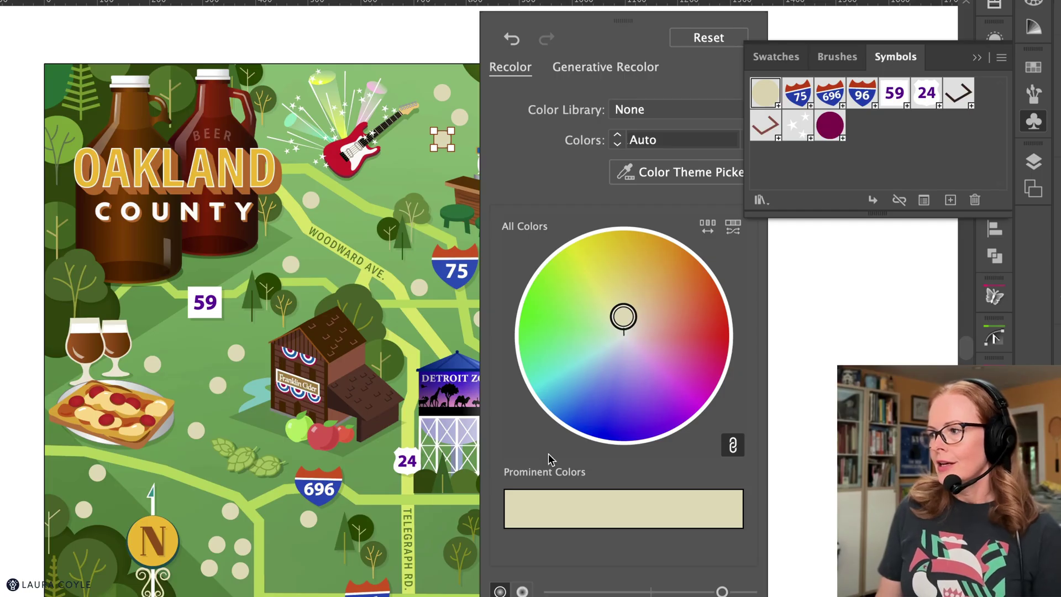
Shift the brewery circles' color to bright purple, replace it with the road color swatch, and finish recoloring
drag(623, 317, 675, 400)
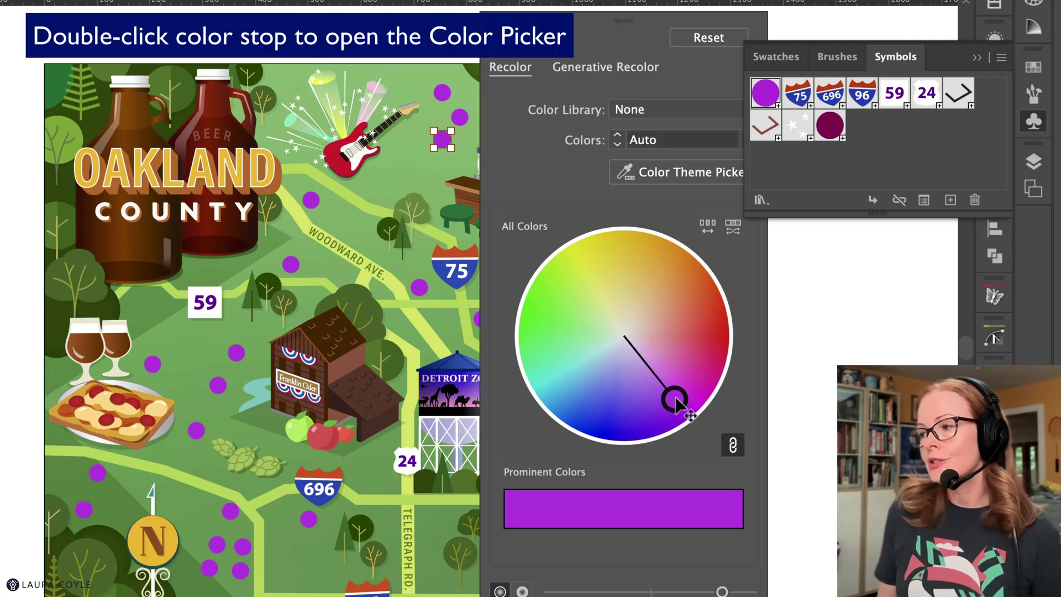
double_click(674, 400)
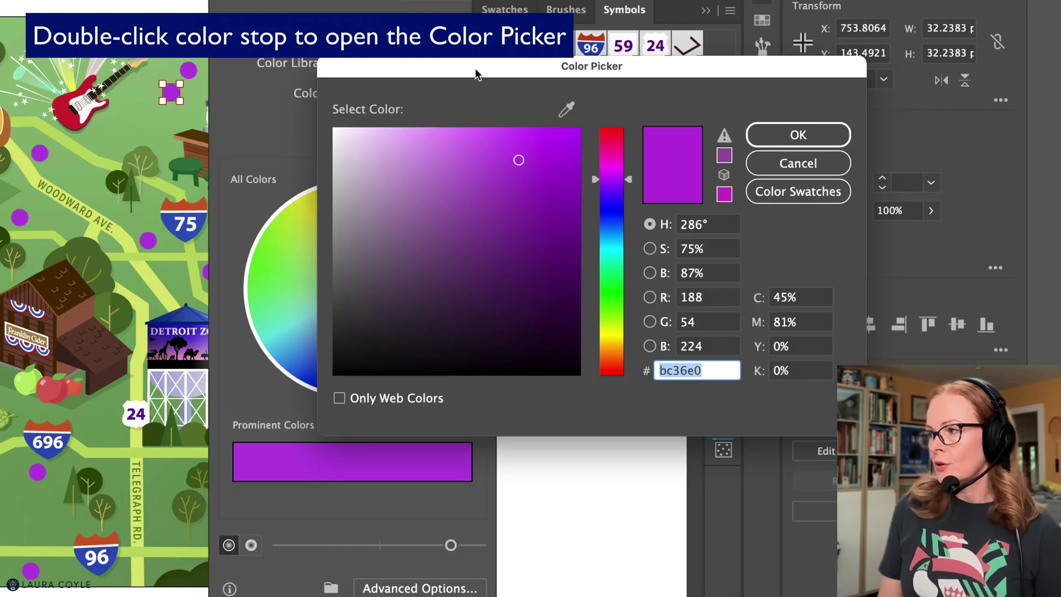
click(794, 191)
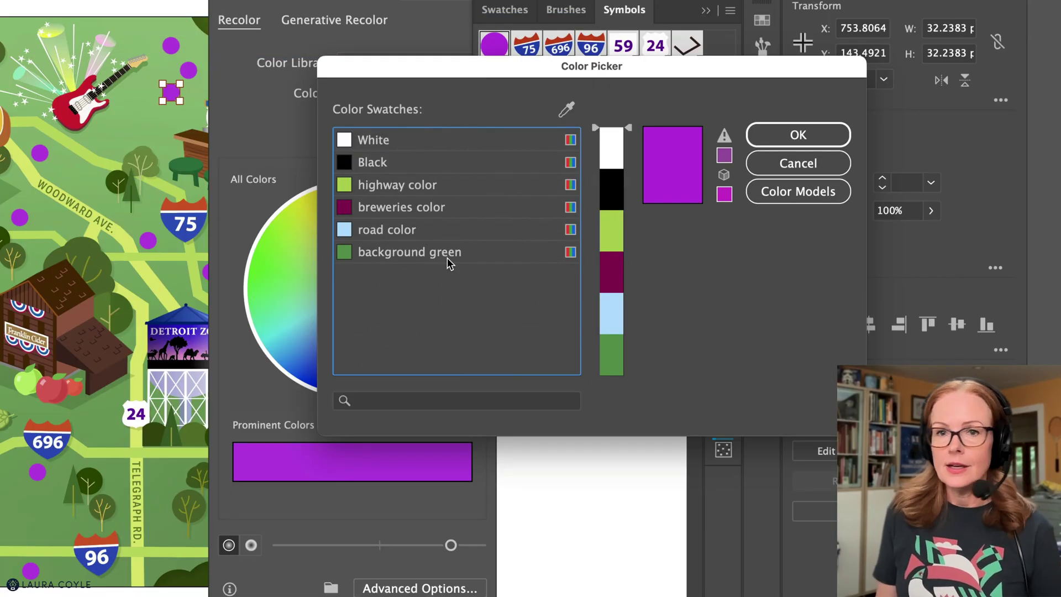
click(448, 230)
click(797, 136)
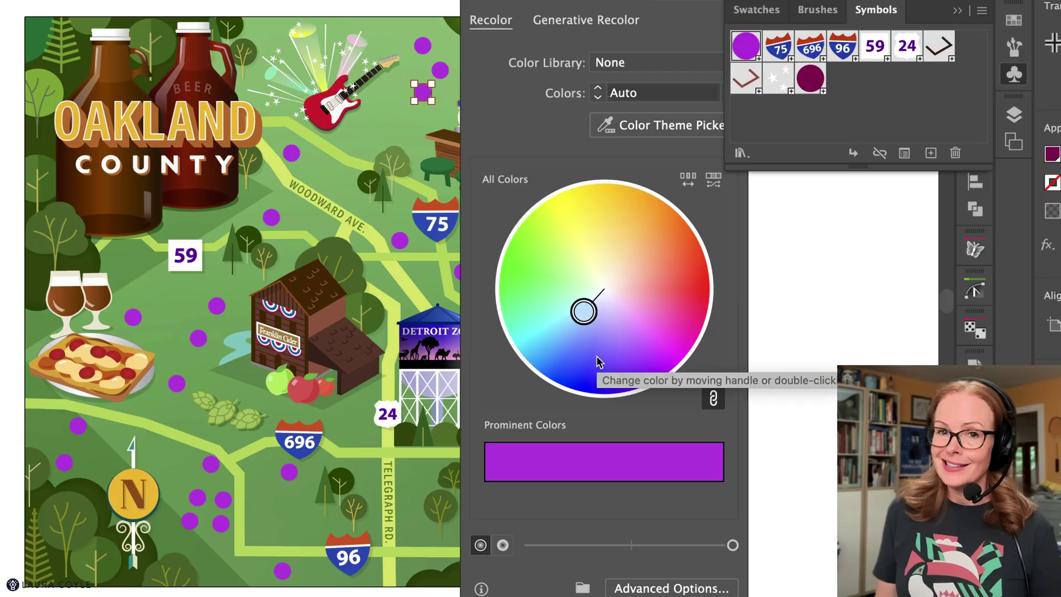
click(583, 313)
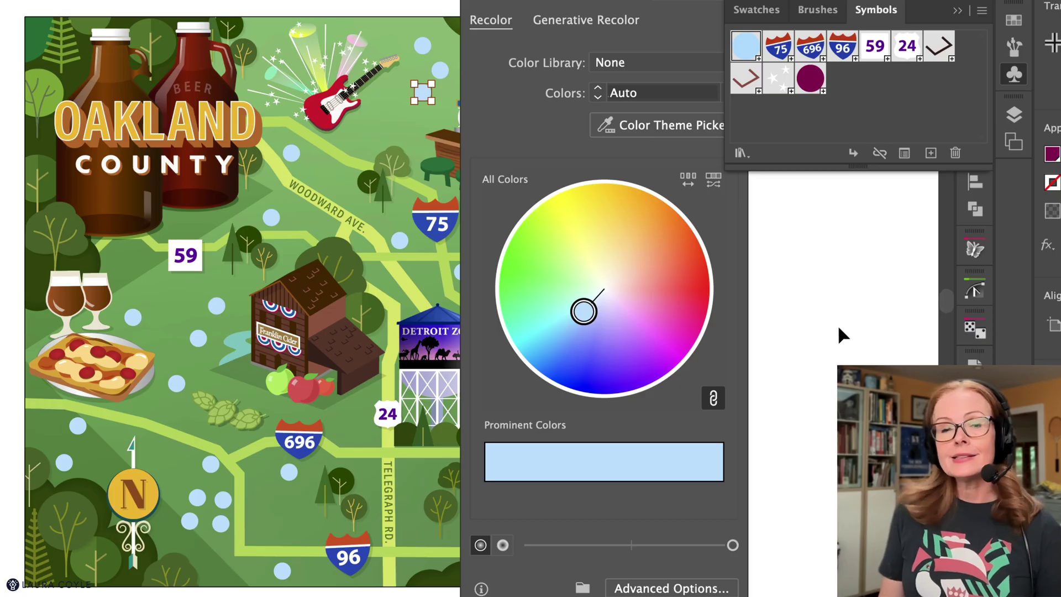
click(830, 292)
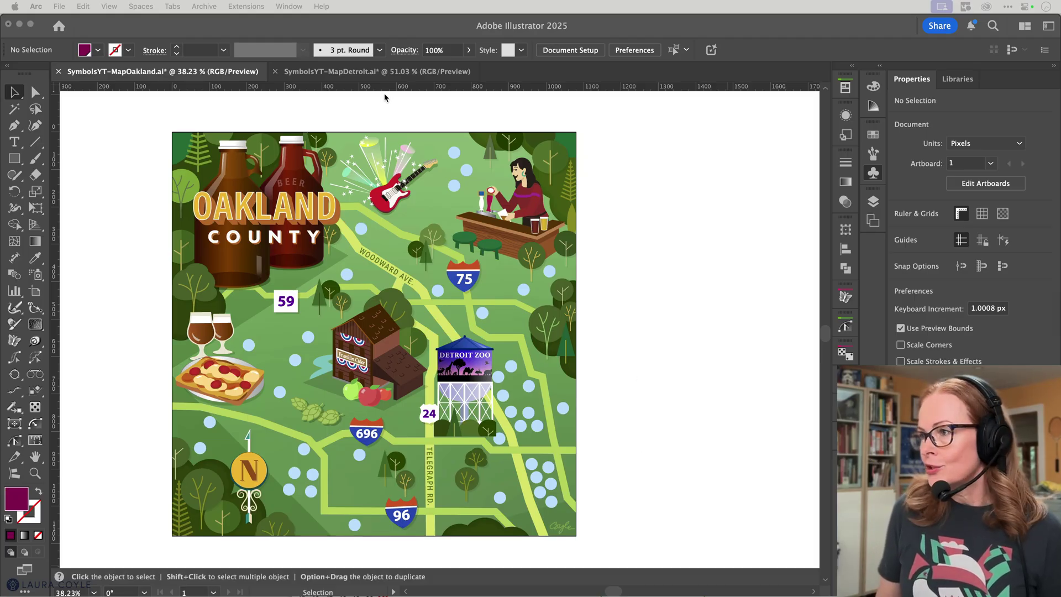
Switch to the SymbolsYT-MapDetroit.ai document and select several purple circles one by one to check what kind of objects they are
click(383, 75)
click(384, 76)
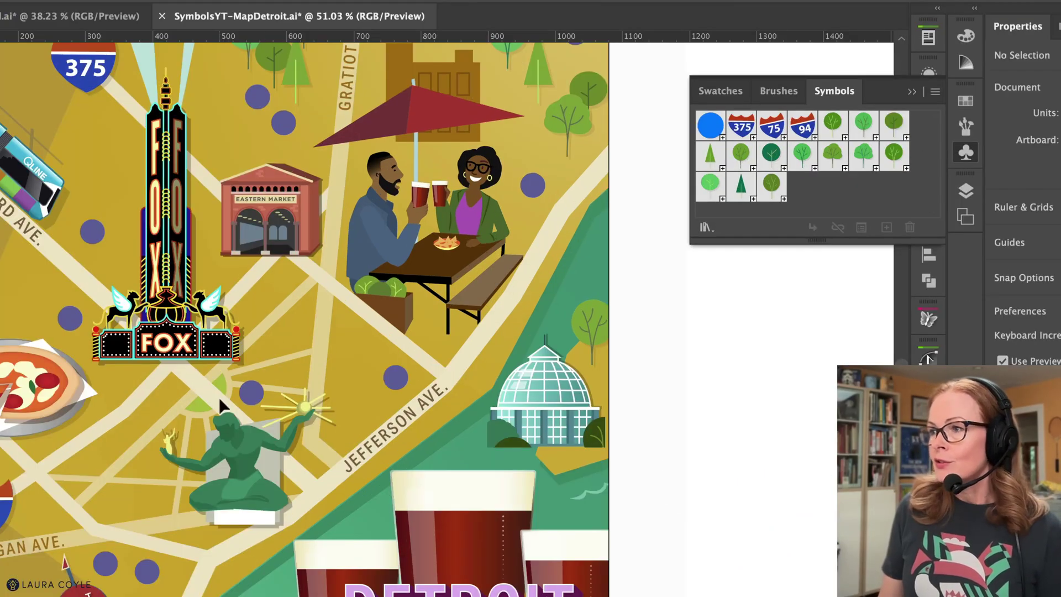
key(z)
drag(701, 389, 692, 334)
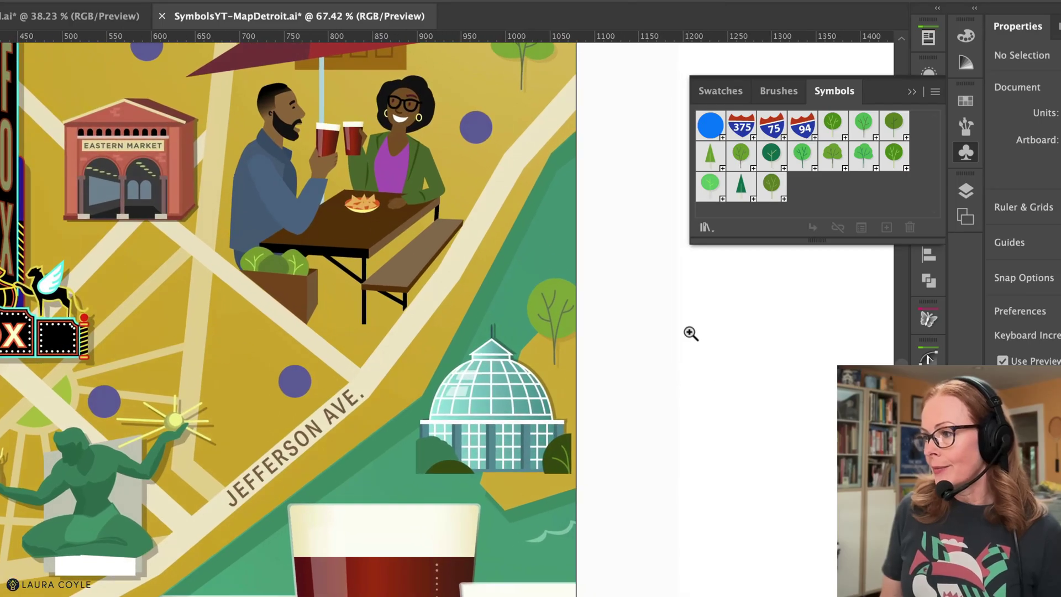
alt+click(632, 356)
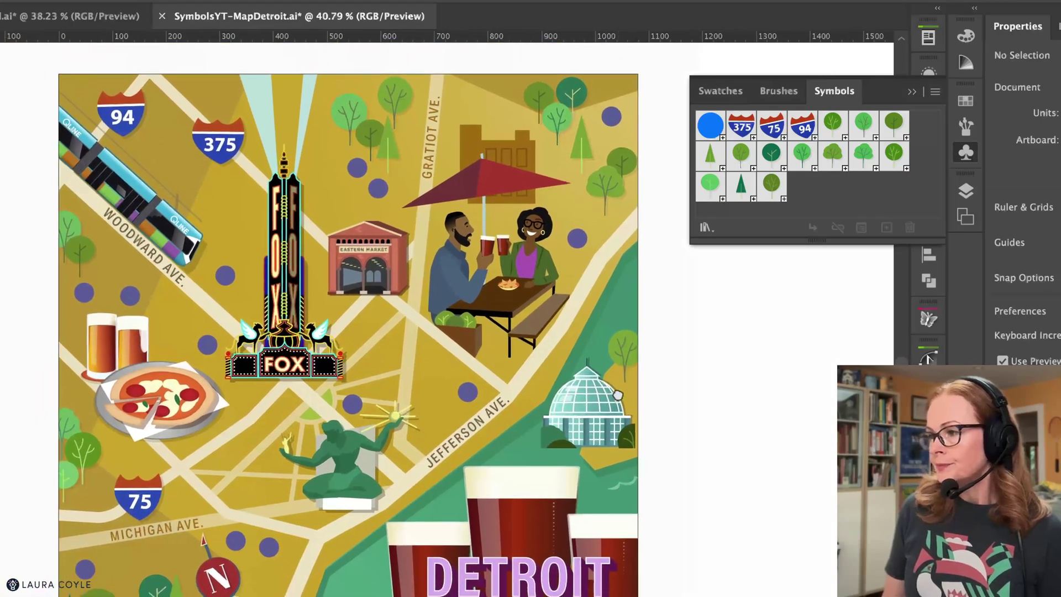
click(573, 241)
click(352, 169)
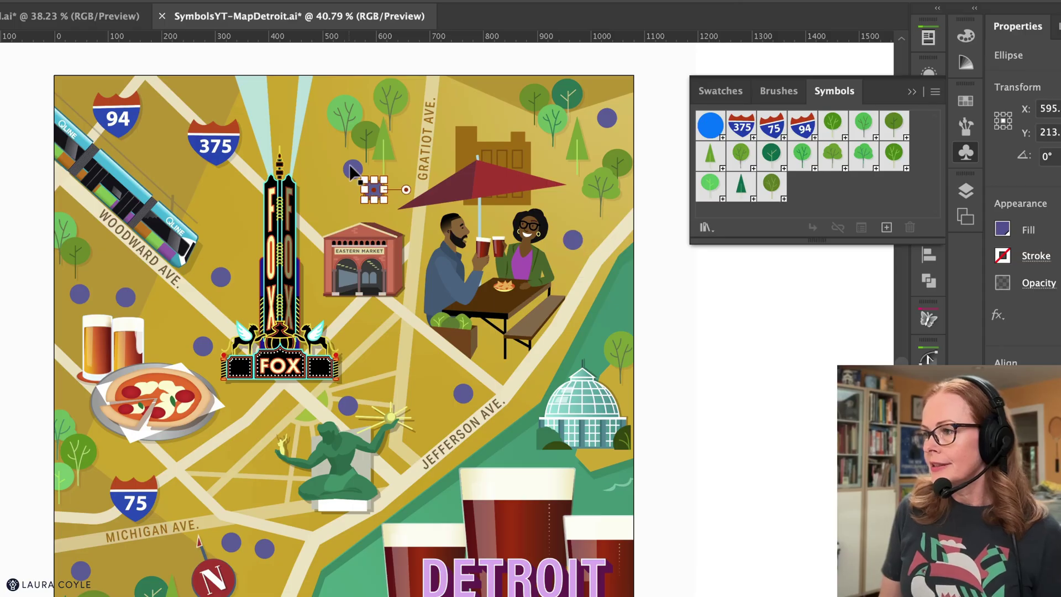
click(203, 346)
click(348, 409)
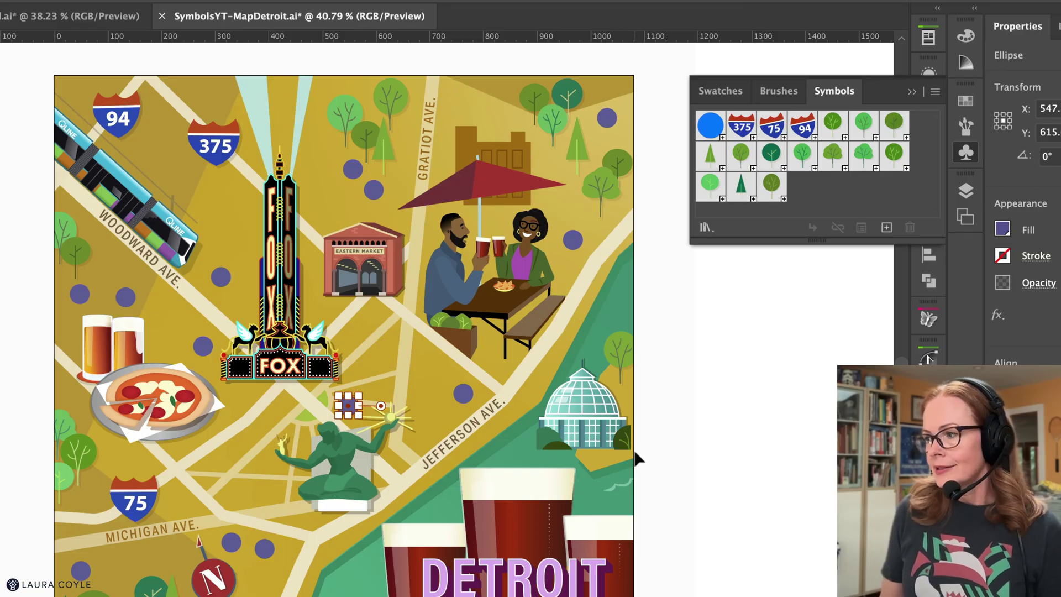
click(748, 383)
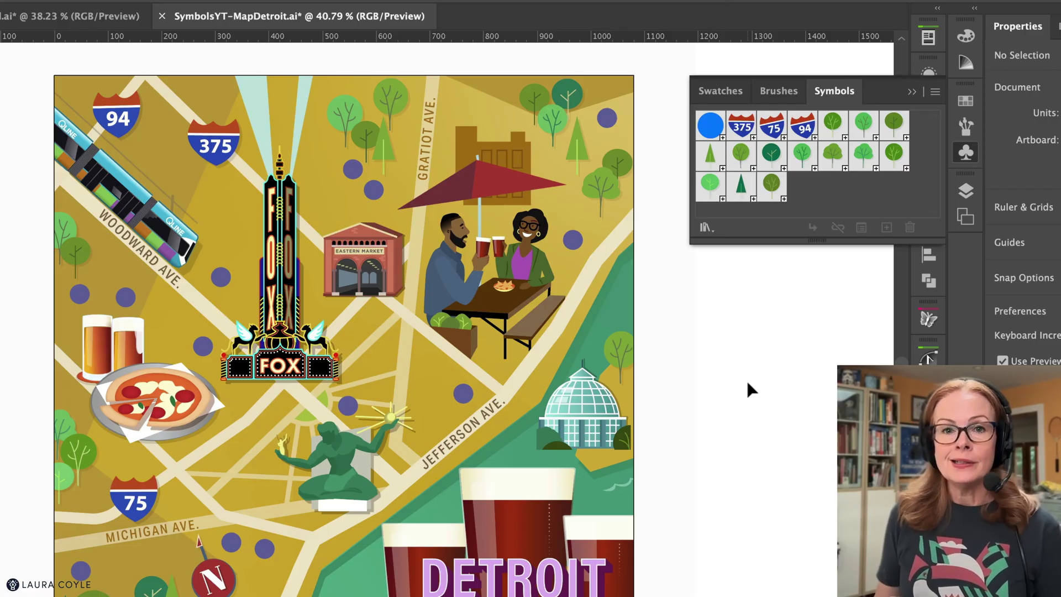
Select the purple circle beside Jefferson Ave. and start a global edit of all matching circles on the Detroit map
click(464, 398)
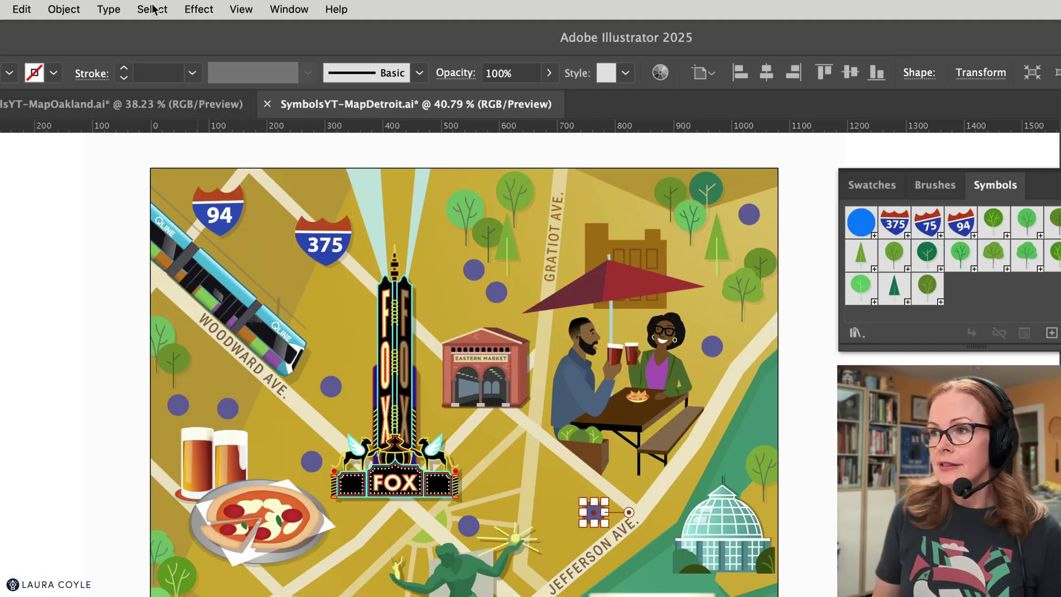
click(155, 9)
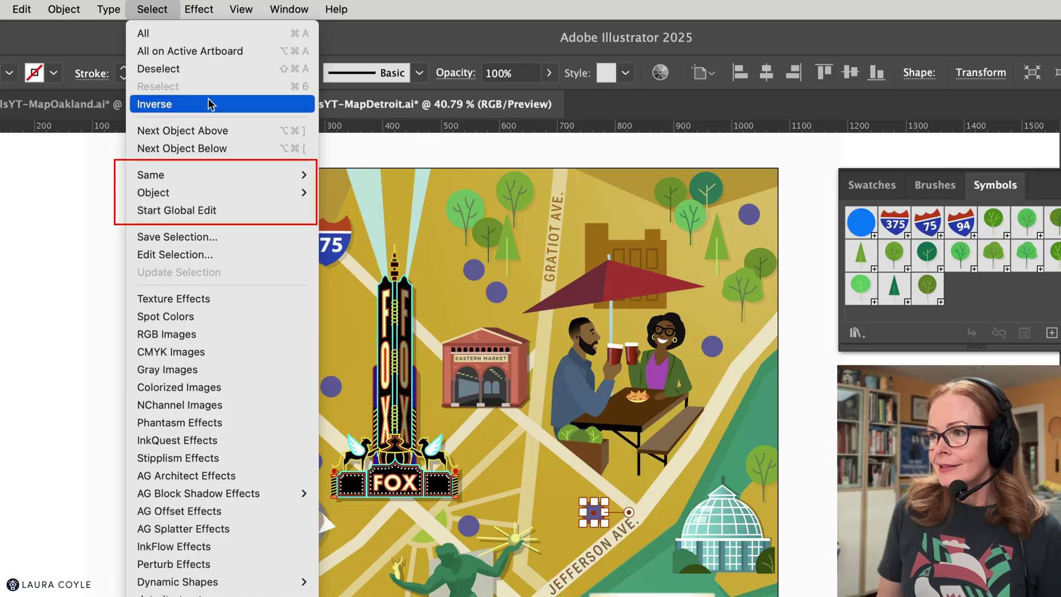
mouse_move(221, 173)
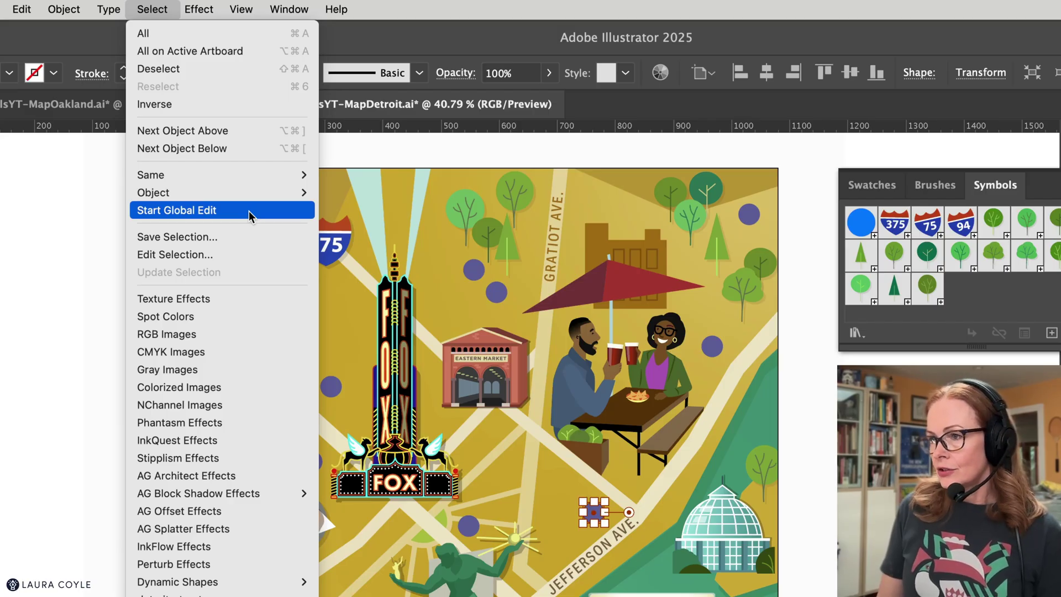
click(251, 215)
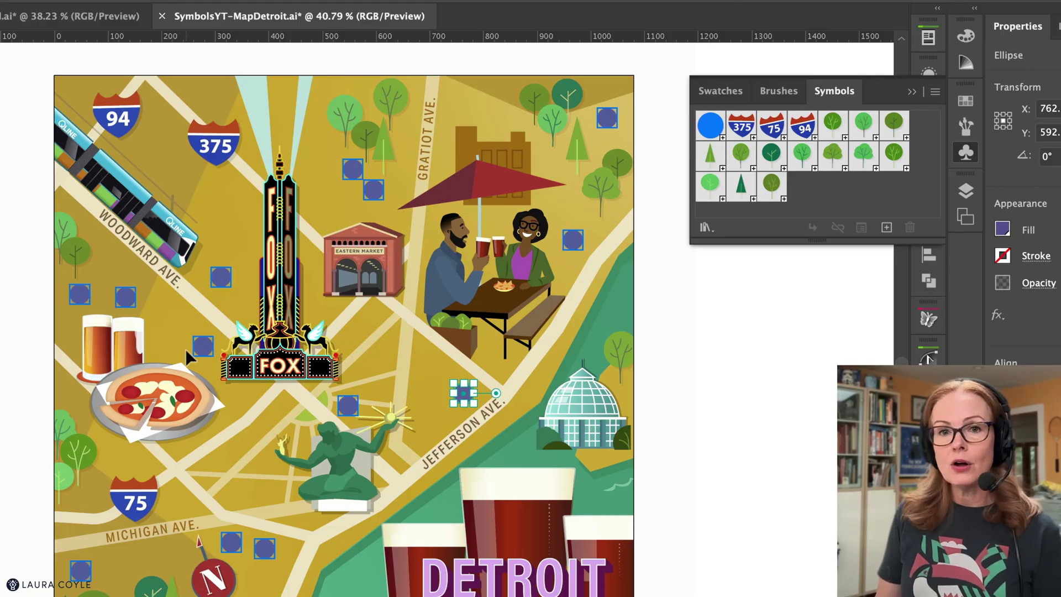
click(736, 308)
drag(470, 418, 573, 396)
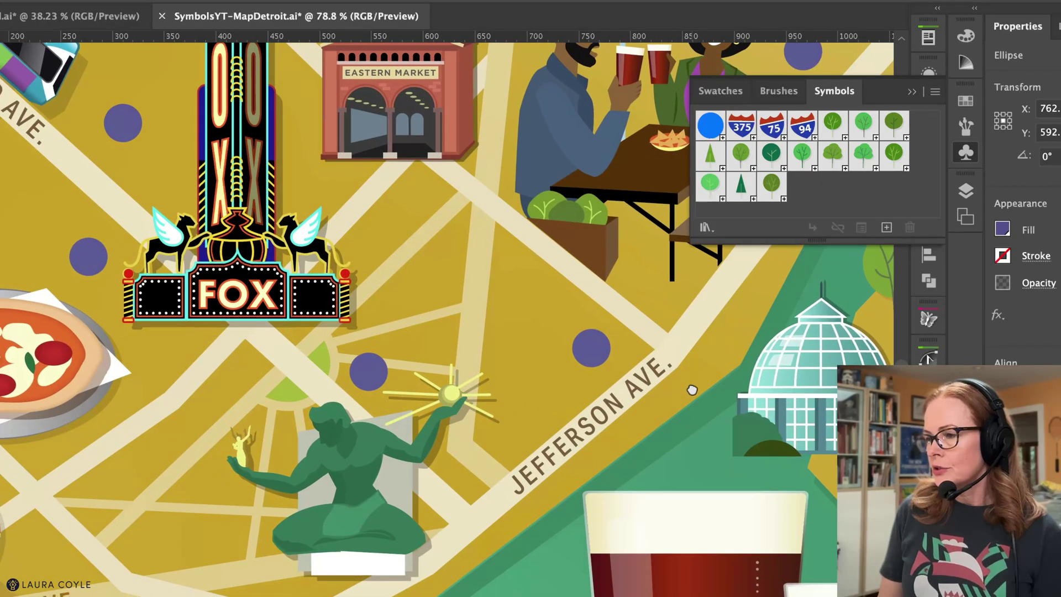
drag(692, 390, 692, 397)
click(587, 354)
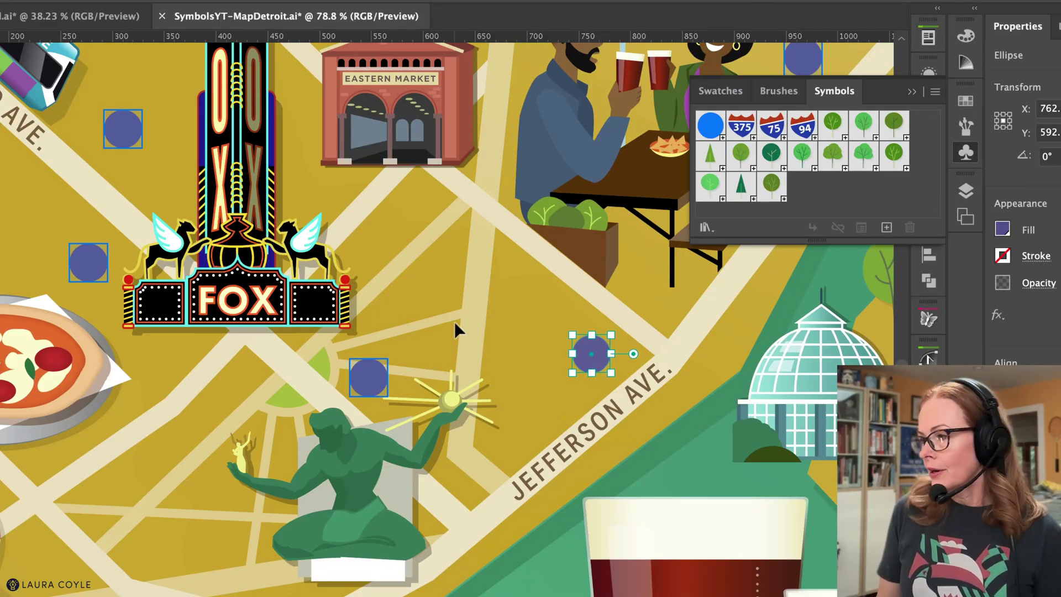
Shrink the purple circles slightly in the global edit, and add a small square overlapping each circle's upper-left edge, reducing its height
drag(610, 373, 606, 368)
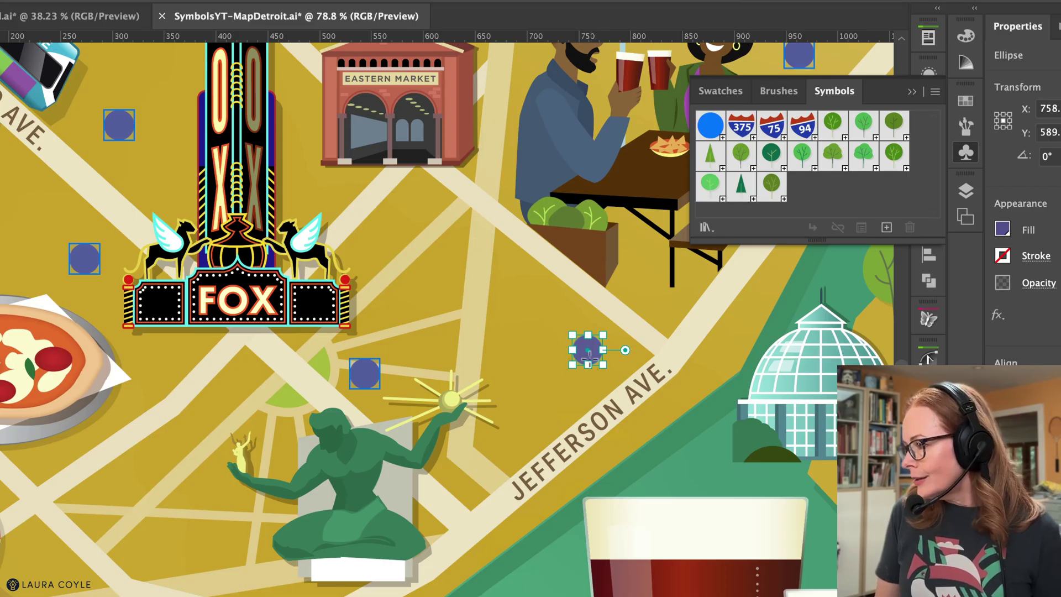
drag(560, 326, 585, 353)
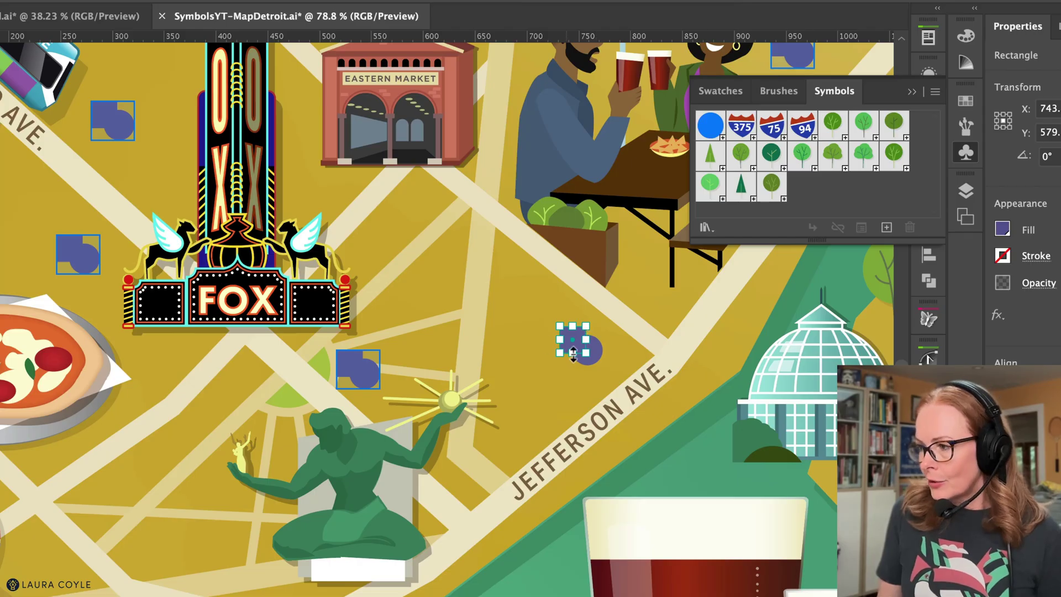
drag(572, 353, 575, 341)
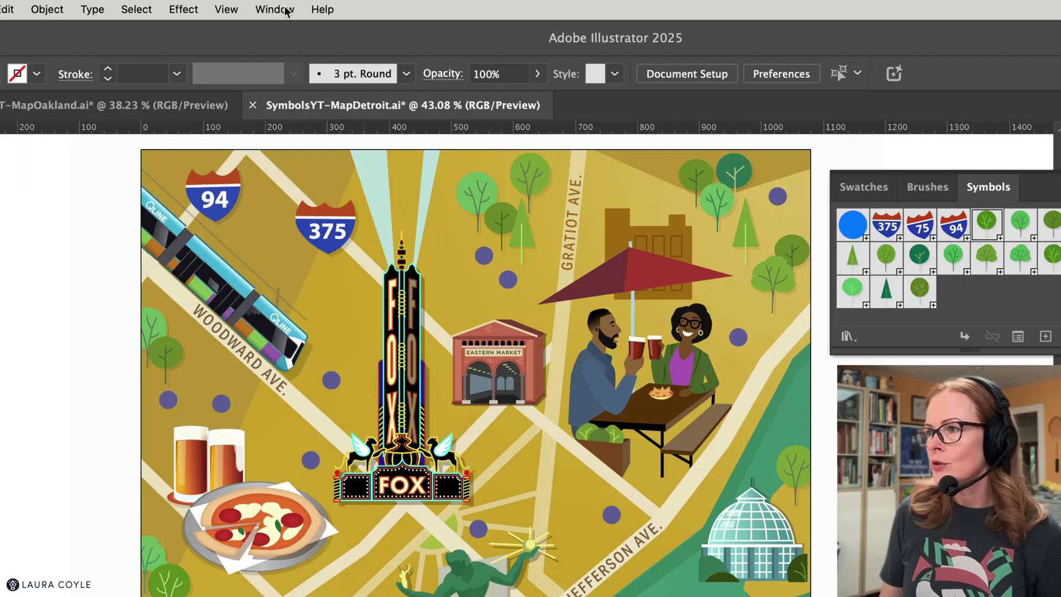
Open Astute Graphics' FindReplace Art and place it beside the Detroit map so the circles stay accessible
click(138, 6)
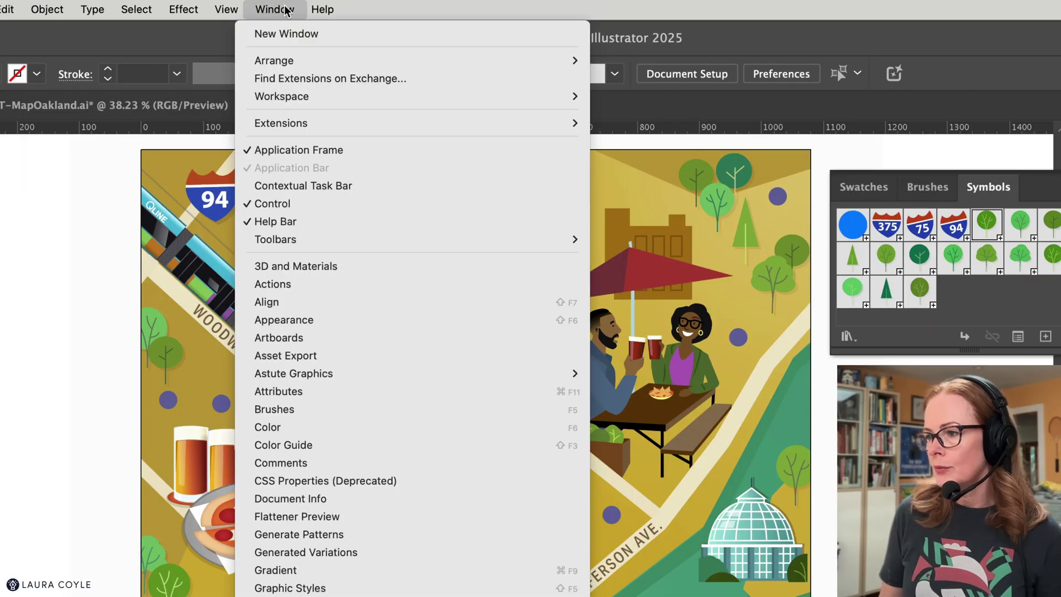
mouse_move(449, 379)
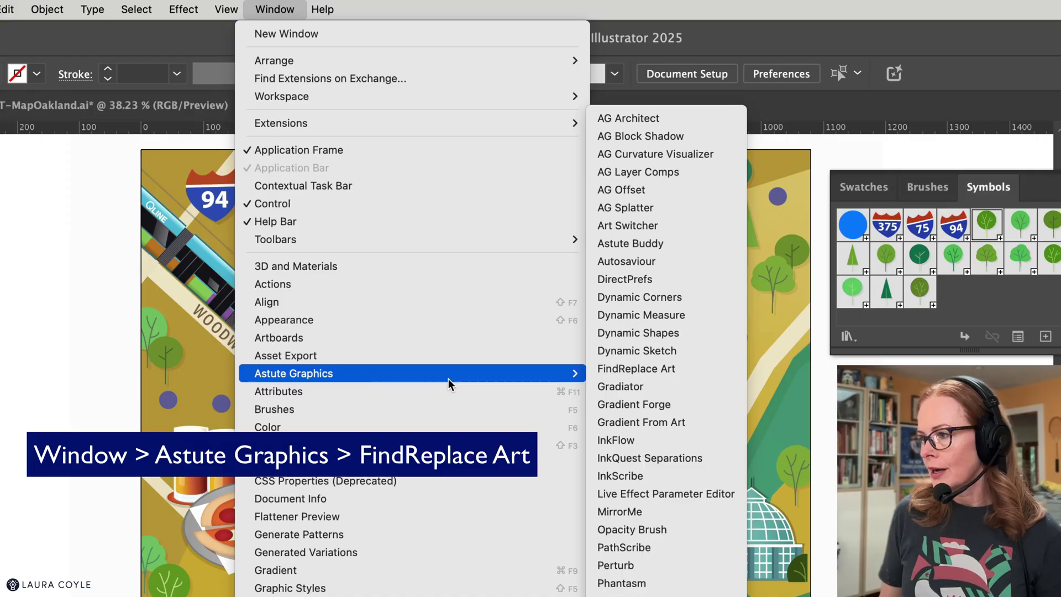
click(704, 370)
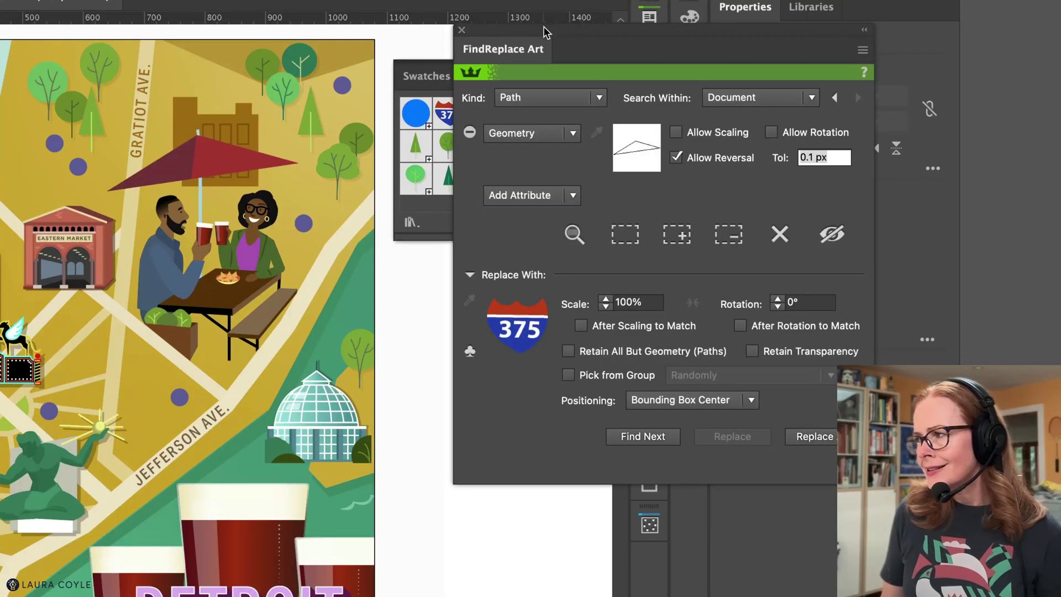
drag(543, 25, 482, 38)
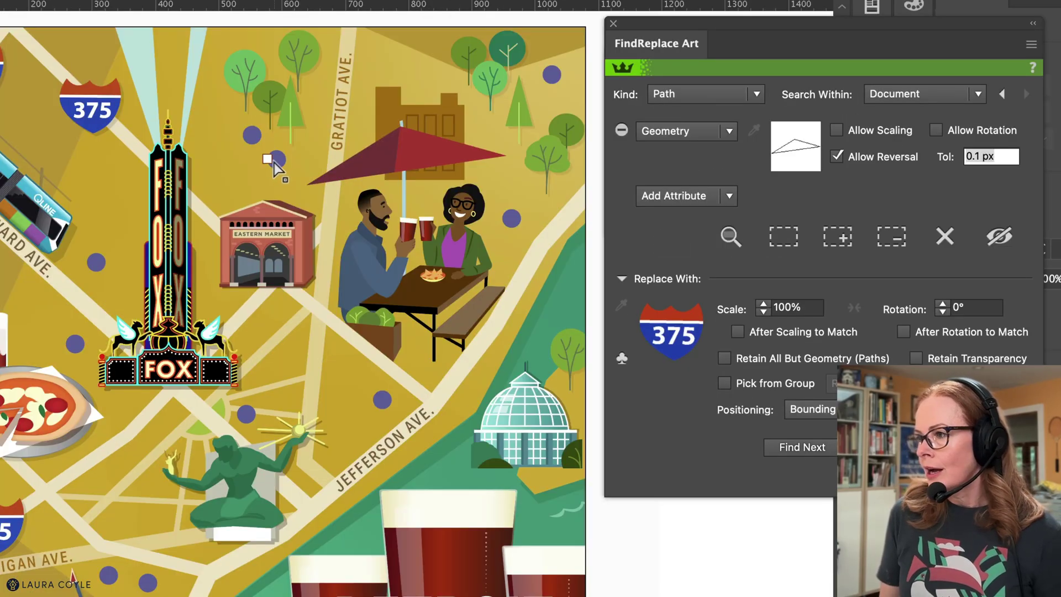
Select the purple circle above Eastern Market and sample its geometry as the path to search for in the document
click(278, 159)
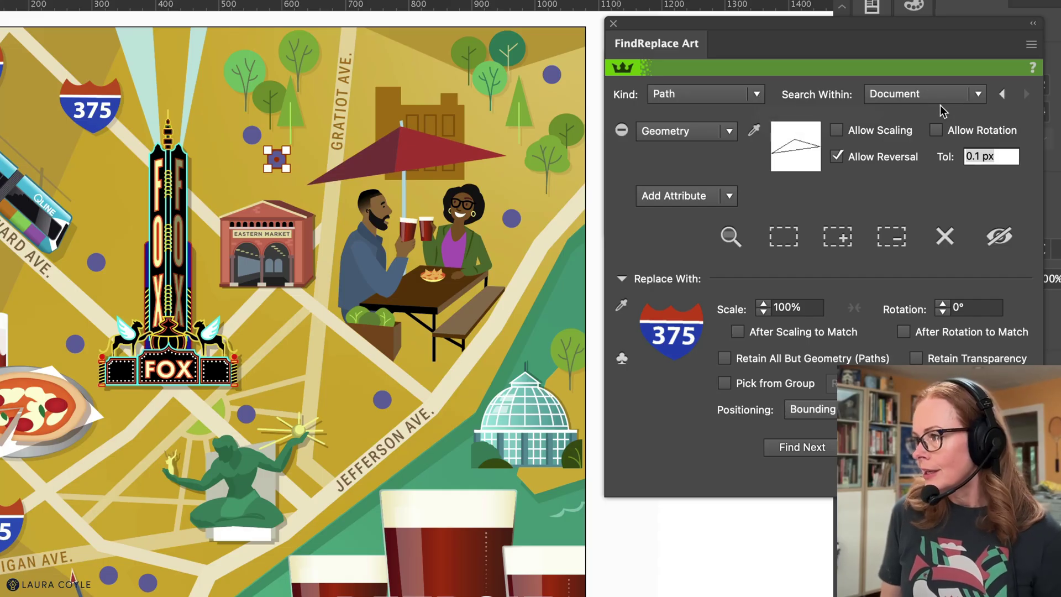
click(730, 133)
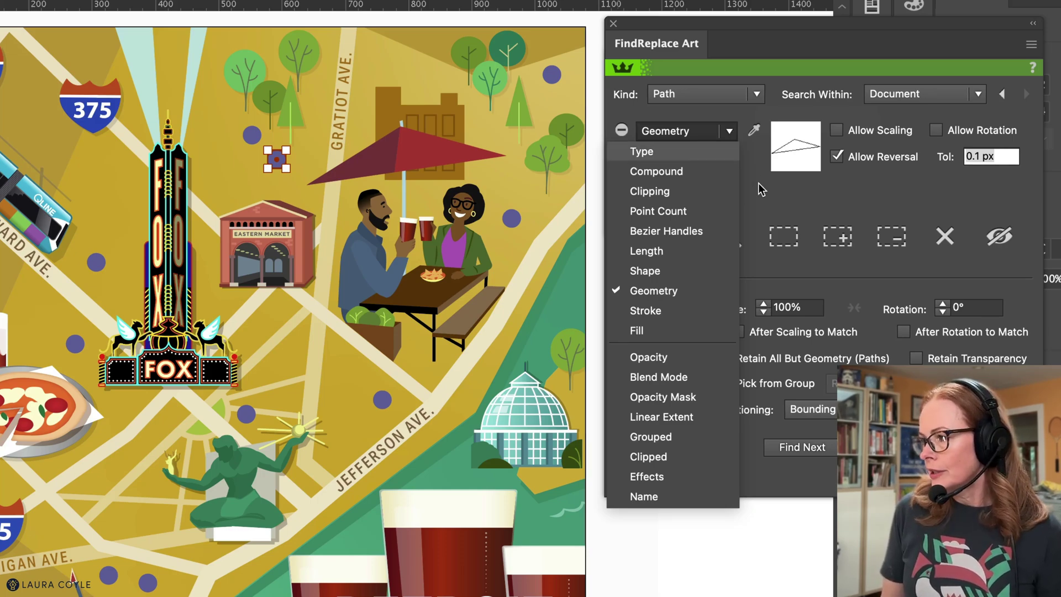
click(760, 161)
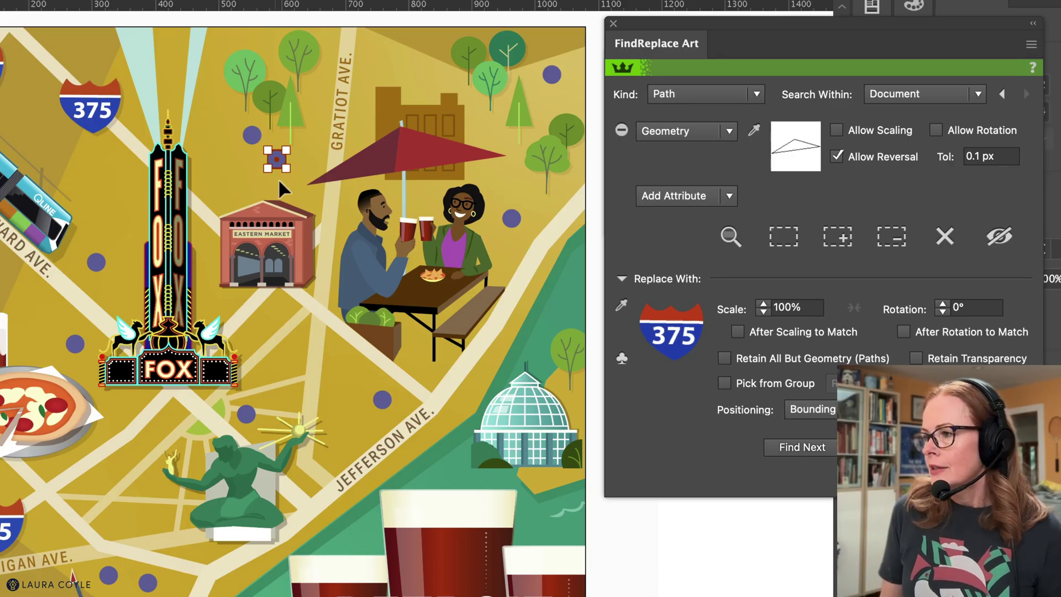
click(756, 134)
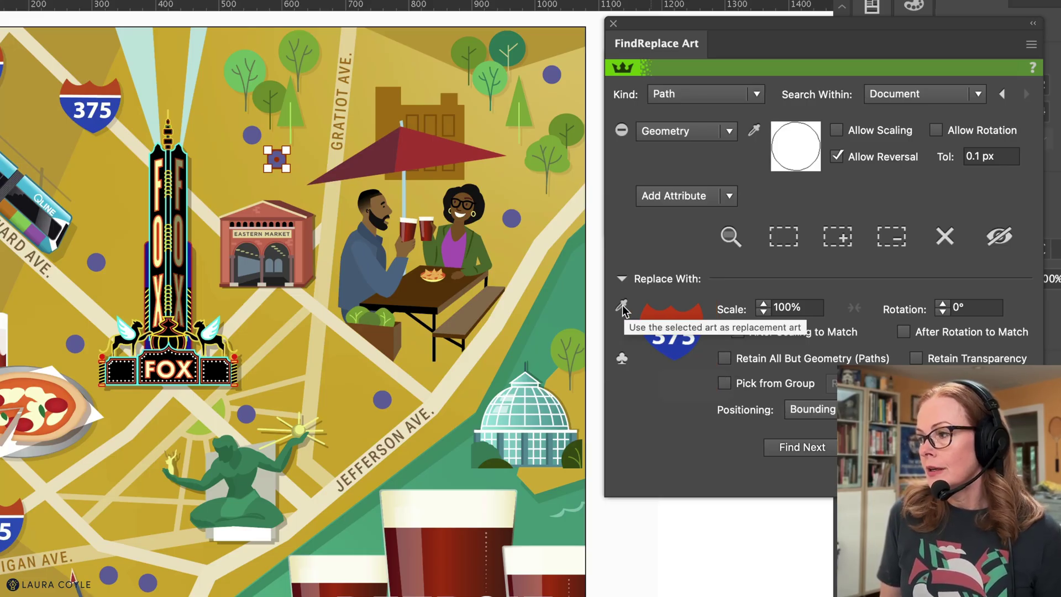
Set "tree symbol" as the replacement art and find all objects on the map matching the circle's geometry
click(622, 359)
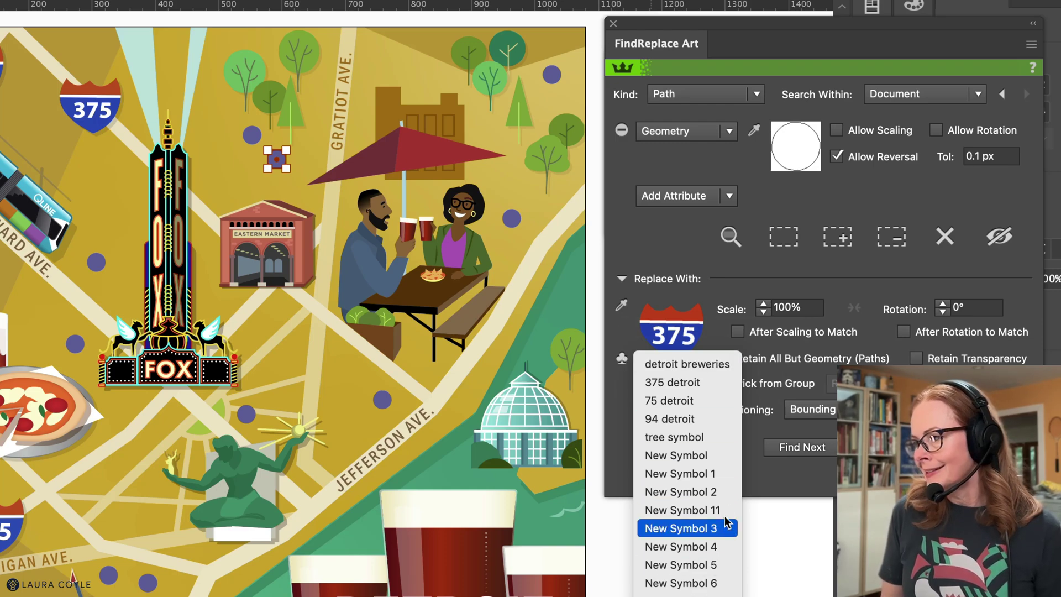
click(716, 442)
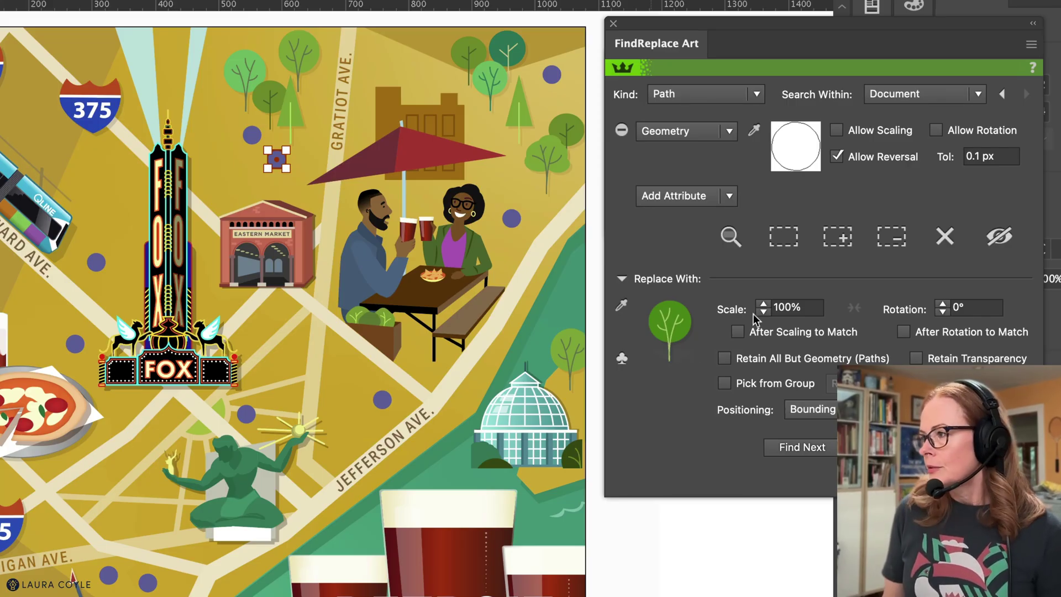
click(729, 238)
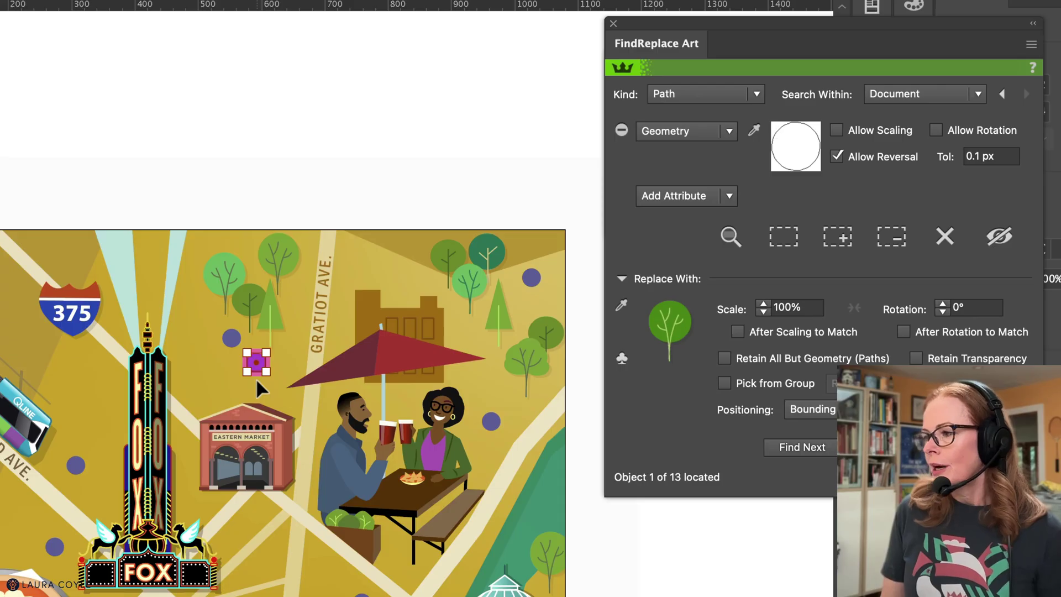
shift+click(729, 237)
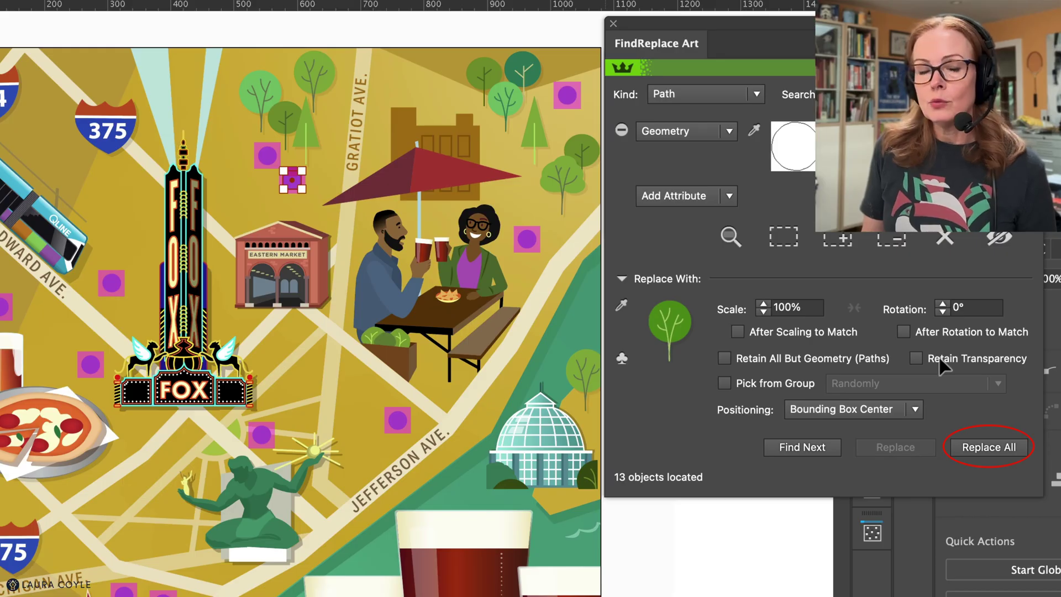
Replace all the located purple circles with the tree symbol and close FindReplace Art
click(1000, 454)
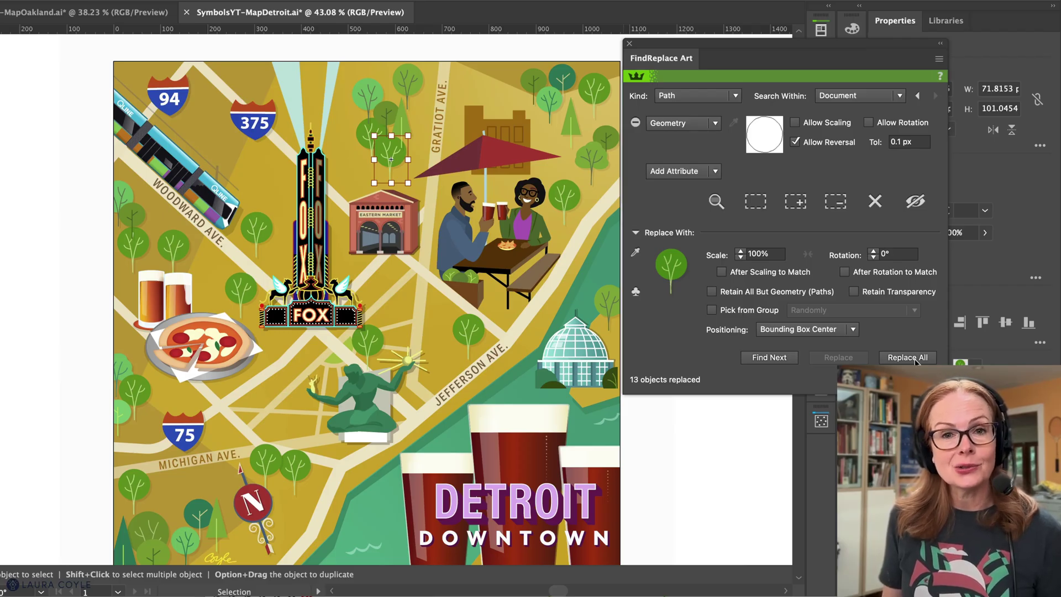
click(630, 47)
click(641, 47)
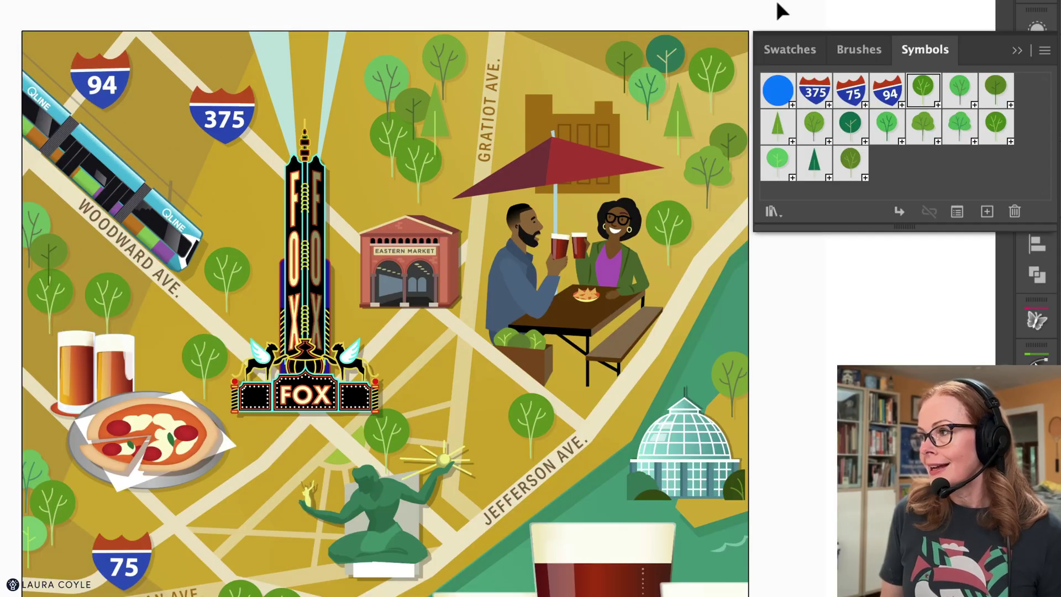